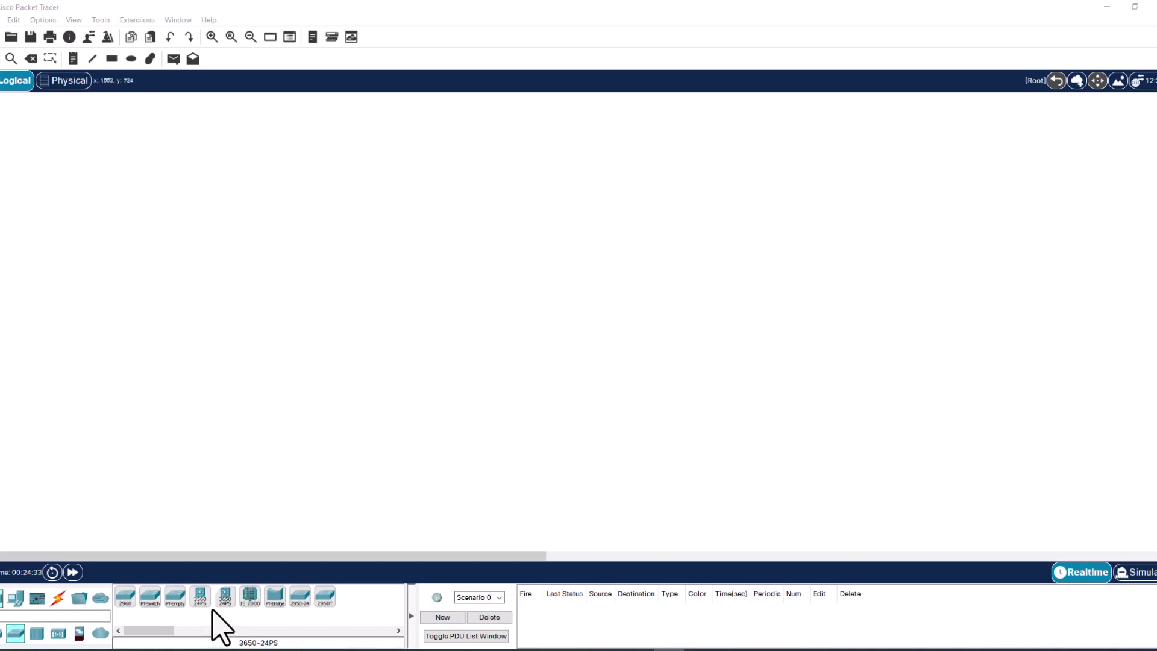
- Place a 3560-24PS multilayer switch on the canvas and open its CLI in a maximized window
left_click_drag(201, 598, 482, 236)
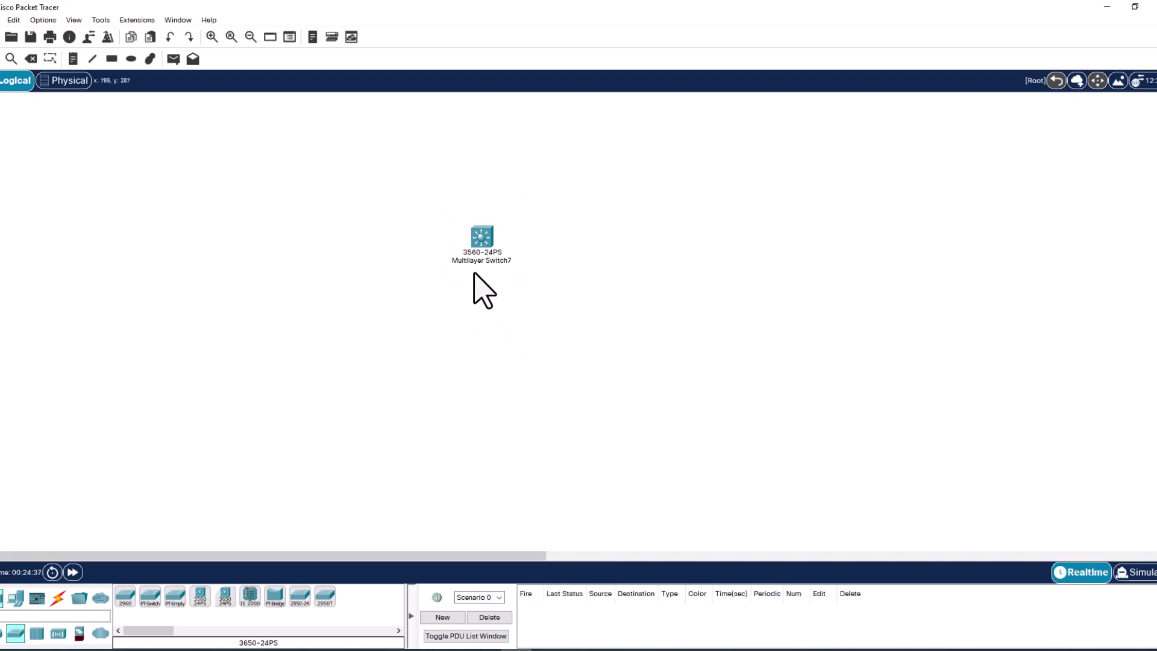
double_click(482, 238)
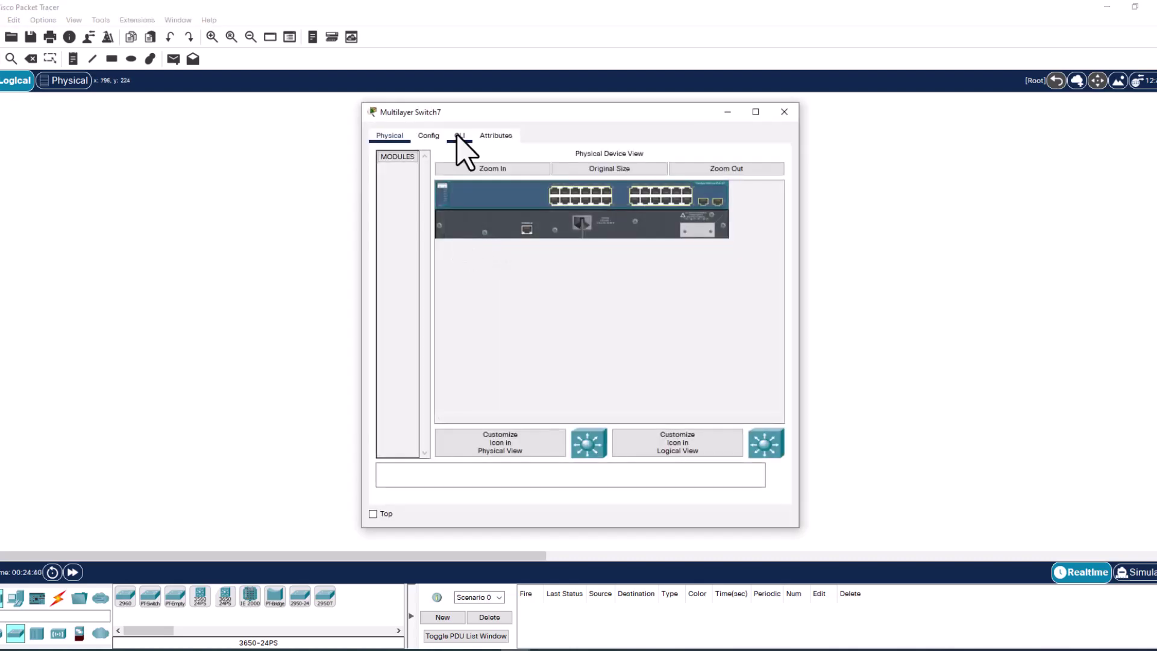
left_click(459, 137)
left_click(756, 112)
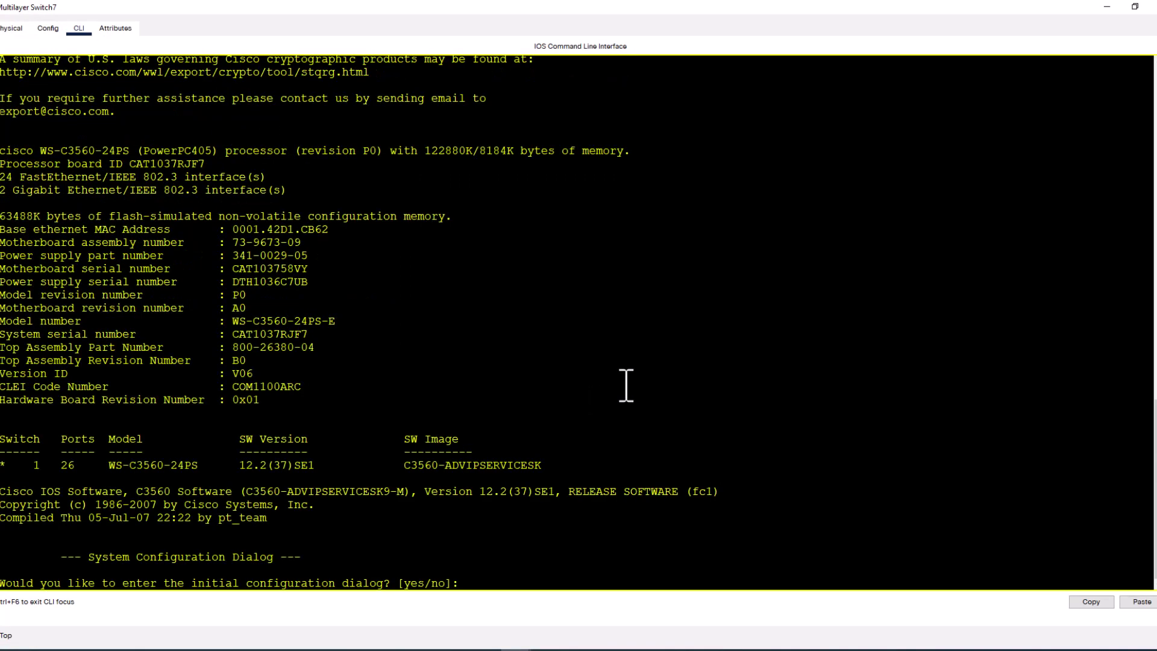
- Decline the initial setup dialog, enter privileged mode with 'en' and run 'sh vlan'
type("no")
key("Return")
key("Return")
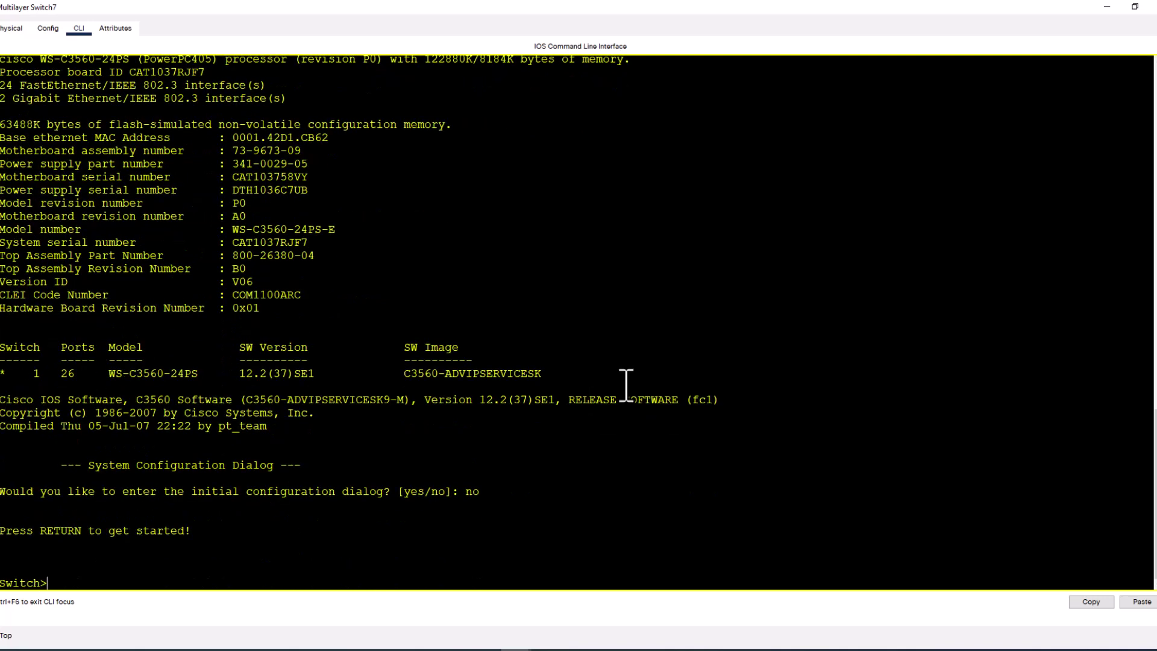
key("Return")
type("en")
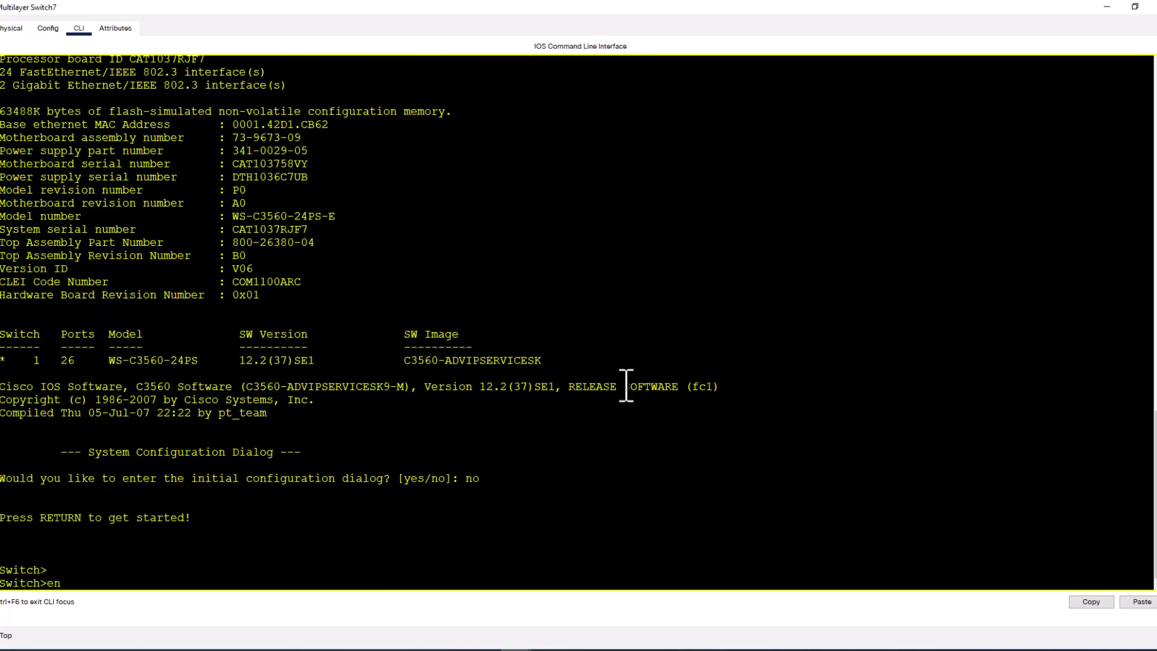
key("Return")
key("Return")
key("Return")
type("sh")
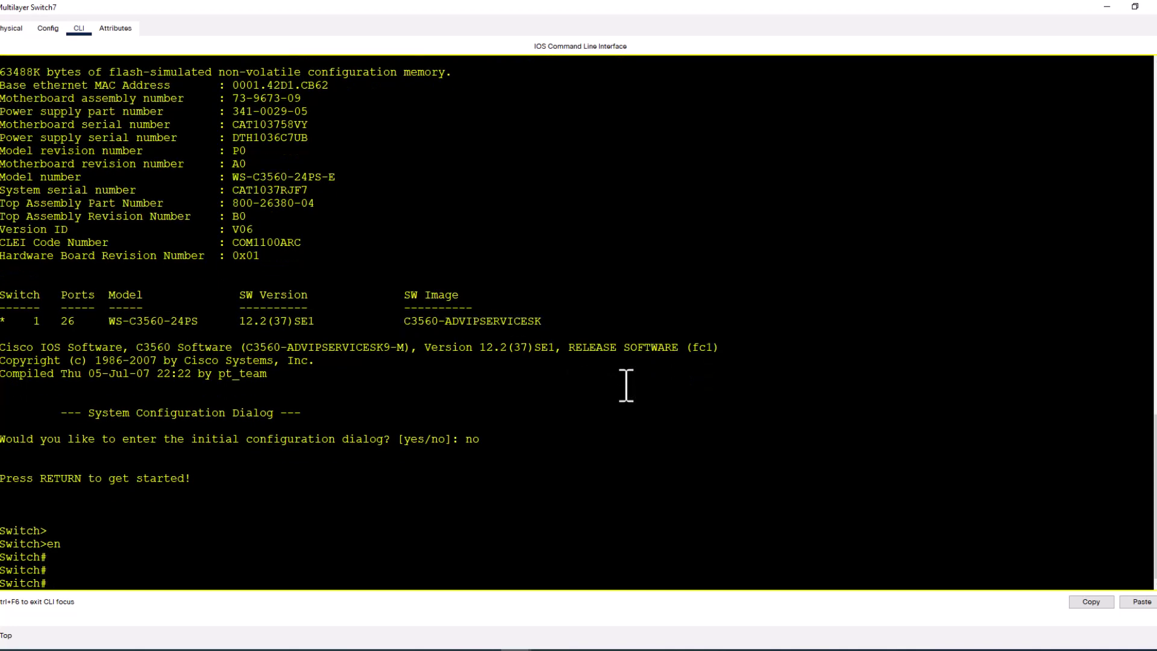
type(" vlan")
key("Return")
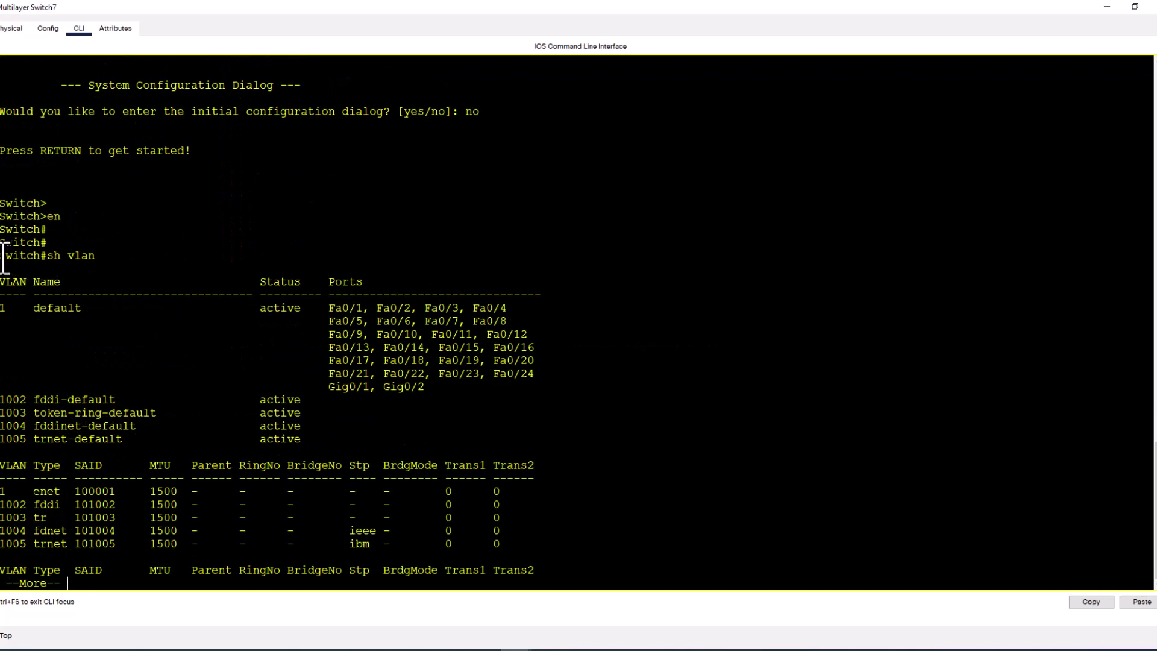
- Highlight the VLAN output and the default VLANs 1002–1005, then clear the highlighting
left_click_drag(3, 256, 431, 476)
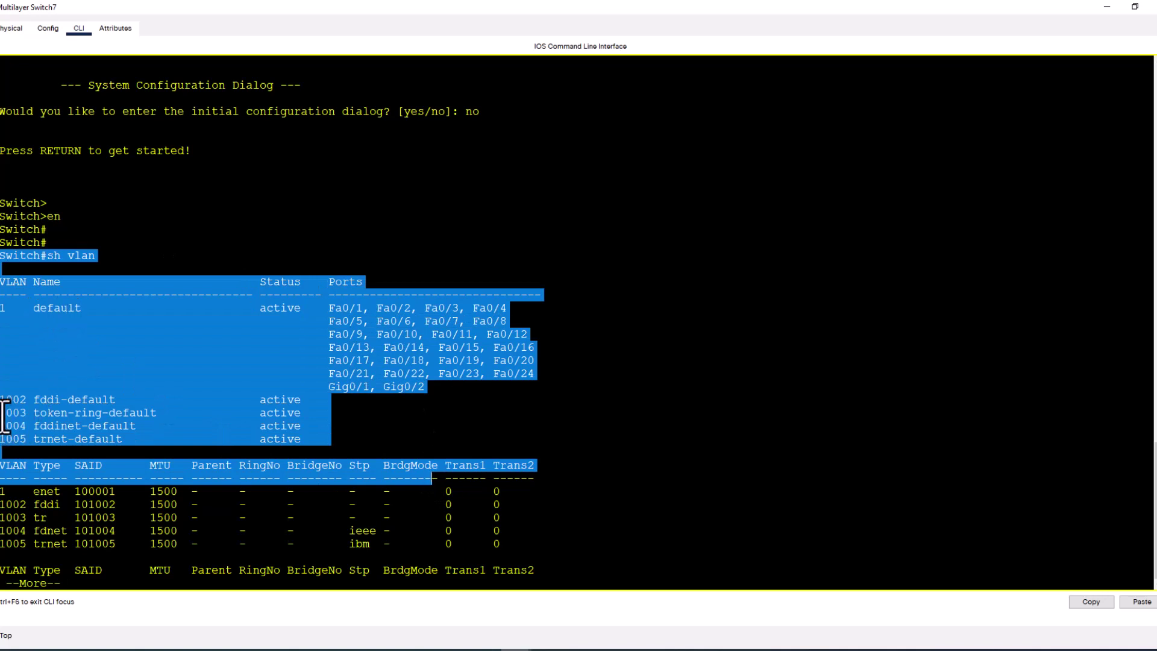
left_click_drag(3, 399, 323, 442)
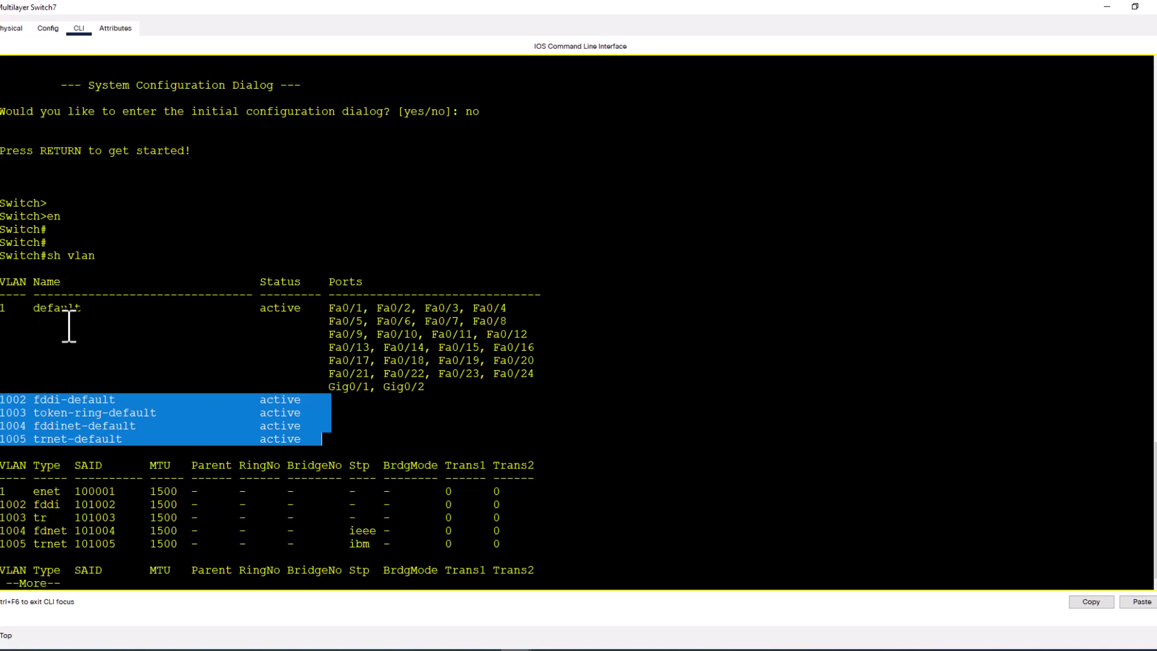
left_click(658, 500)
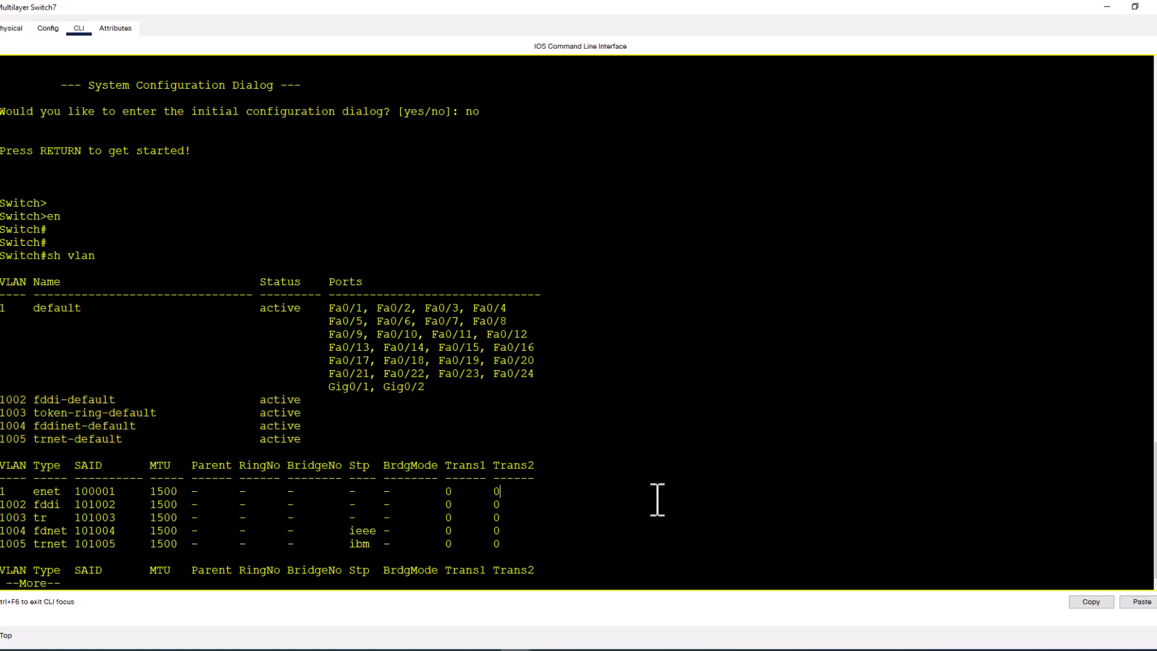
- In global configuration mode, create VLAN 10 named Student and VLAN 20 named Staff
type("qconf t")
key("Return")
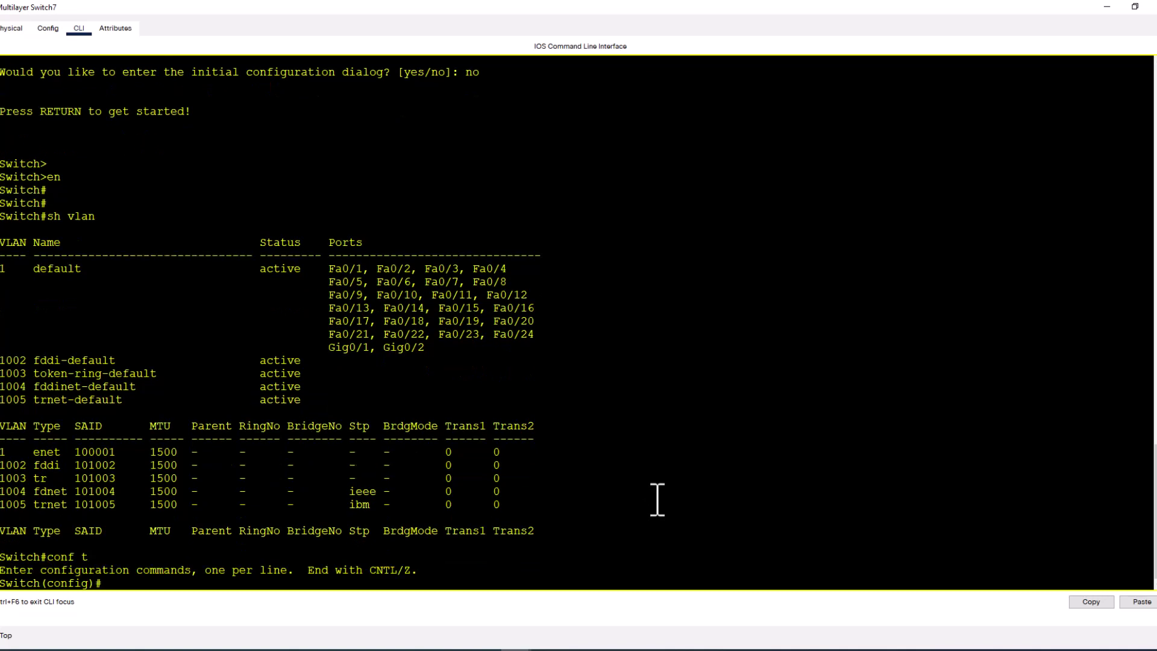
type("vlan 10")
key("Return")
type("name S")
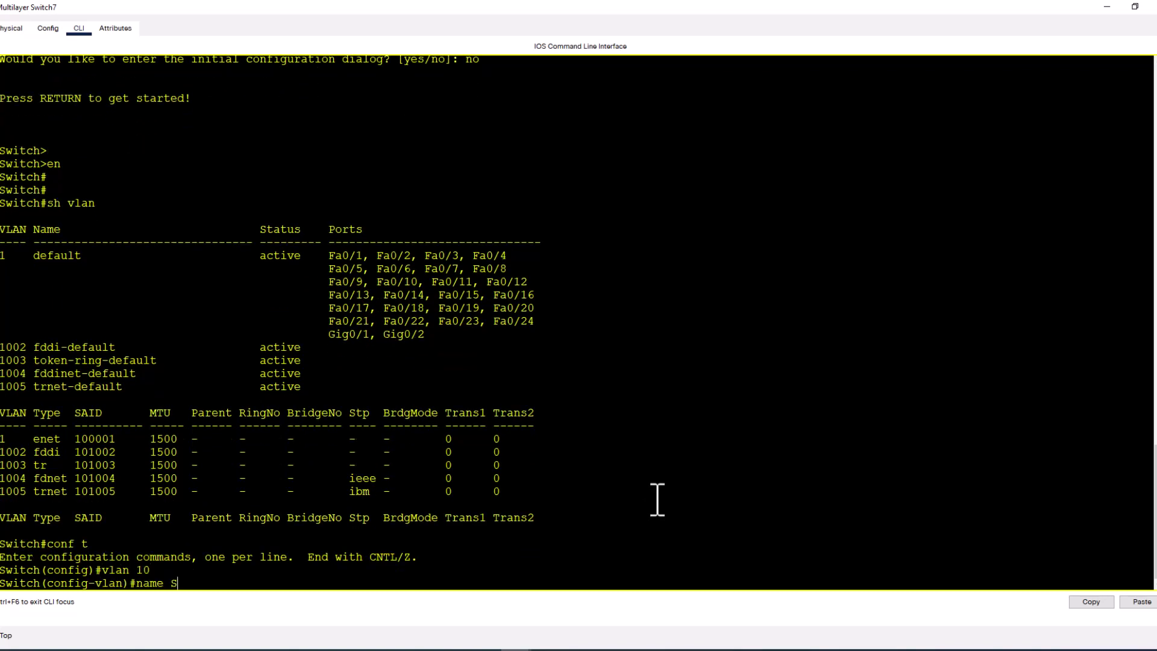
type("tudent")
key("Return")
key("Up")
key("Up")
key("BackSpace")
key("BackSpace")
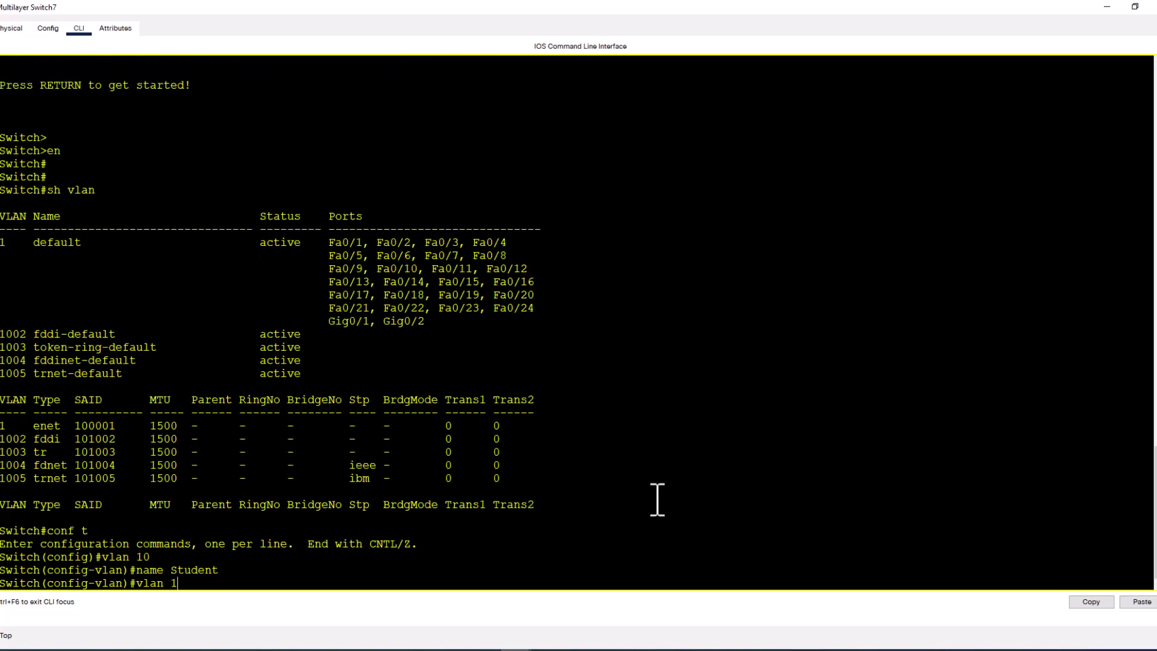
type("20")
key("Return")
type("name Staff")
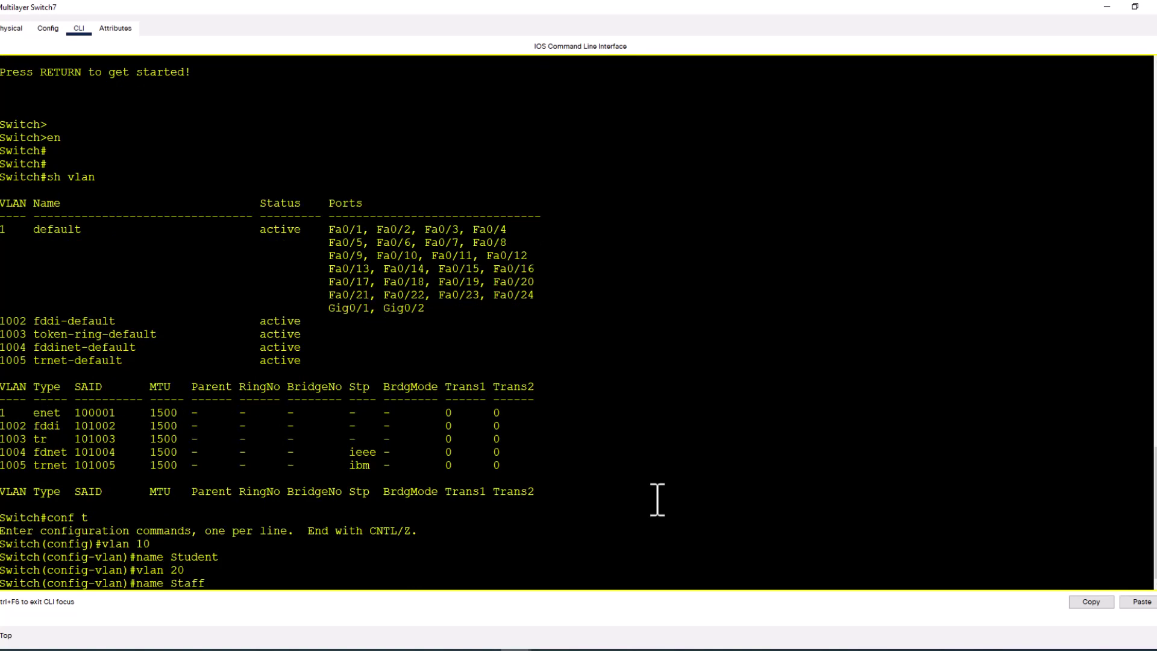
key("Return")
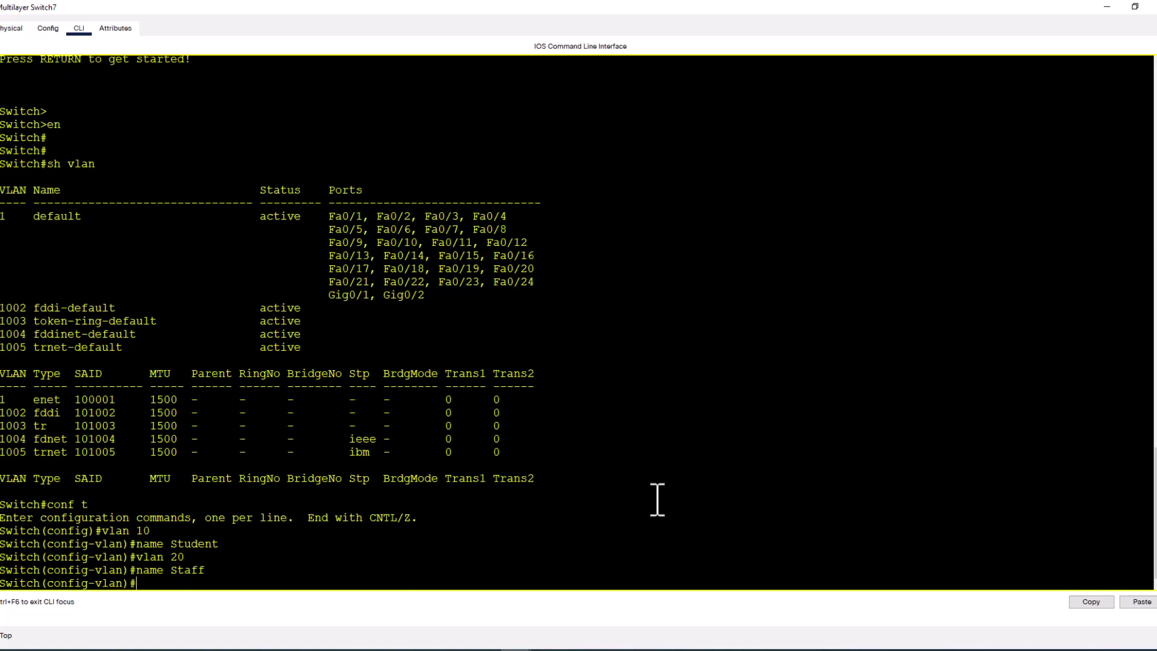
- Create VLAN 30 named Admin and VLAN 99 named Mgmt
key("Up")
key("Up")
key("BackSpace")
key("BackSpace")
type("30")
key("Return")
type("name Admin")
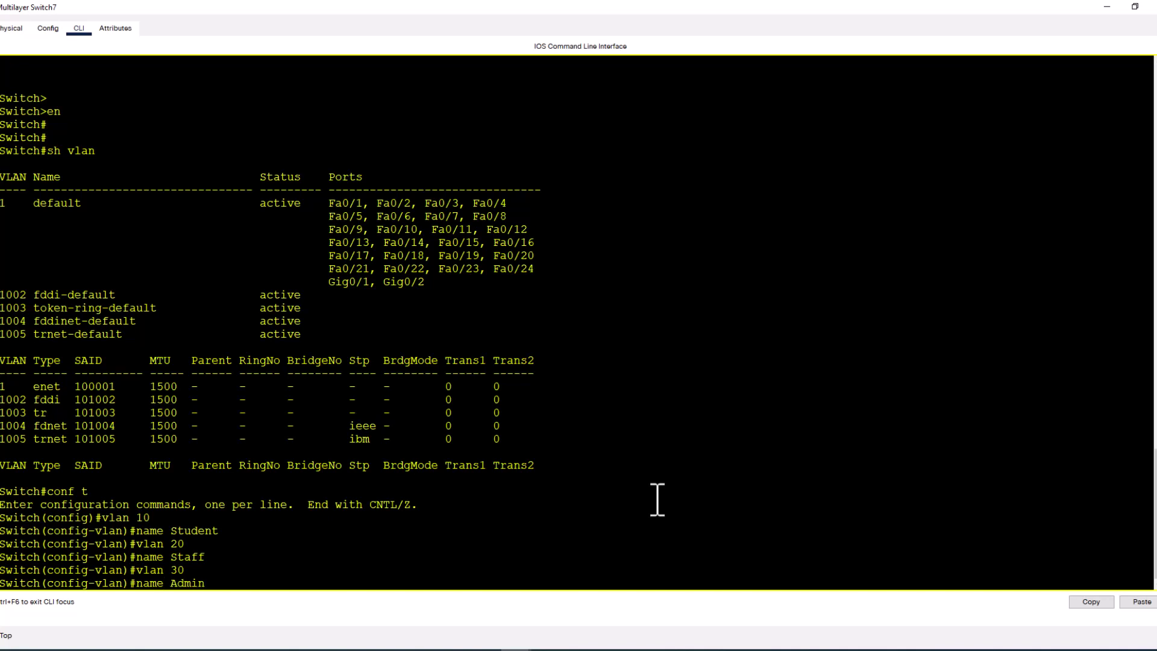
key("Return")
type("vlan)#vlan")
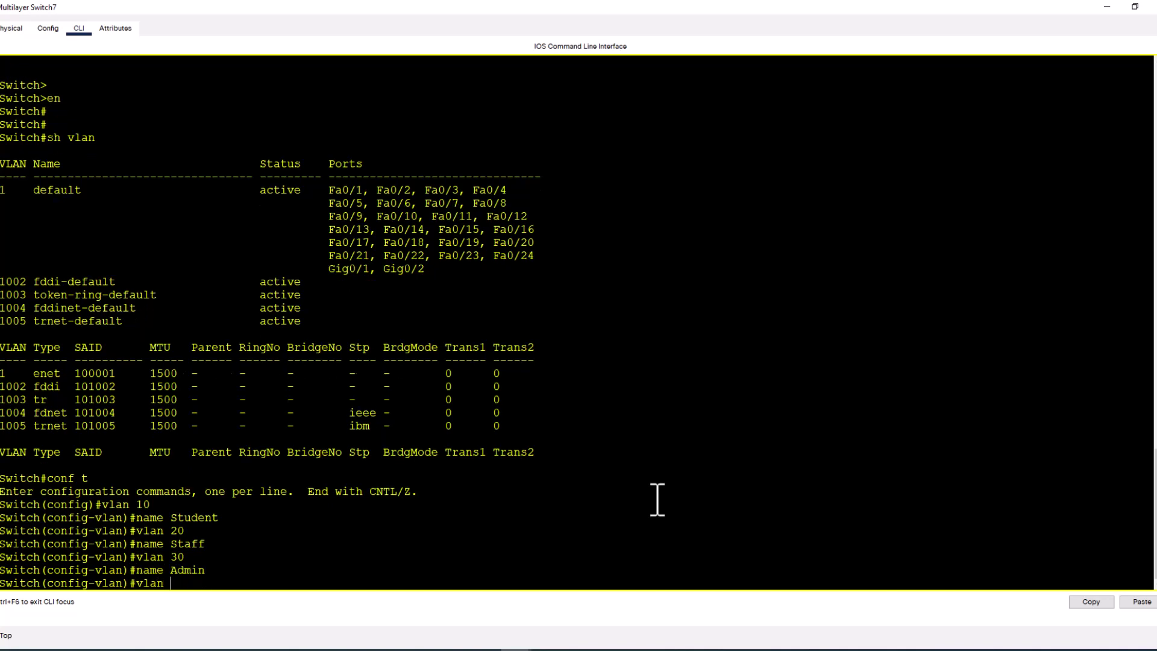
type(" 99")
key("Return")
type("name")
key("Tab")
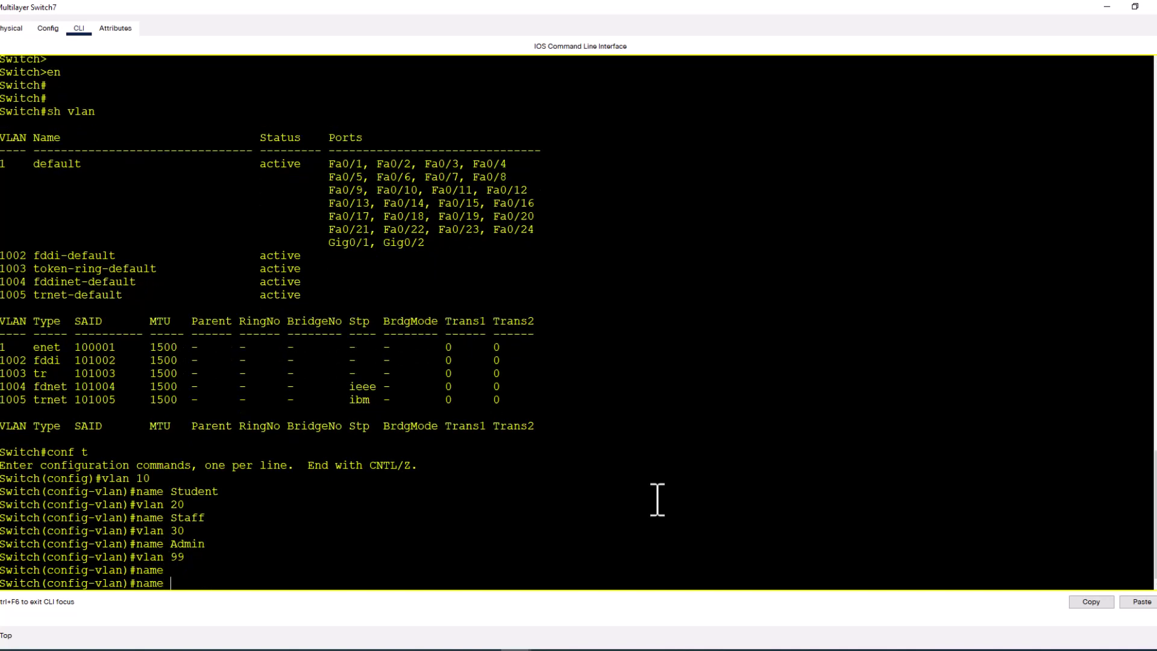
type("Mgmt")
key("Return")
- Return to privileged mode and run 'sh vlan' to verify the new VLANs
type("end")
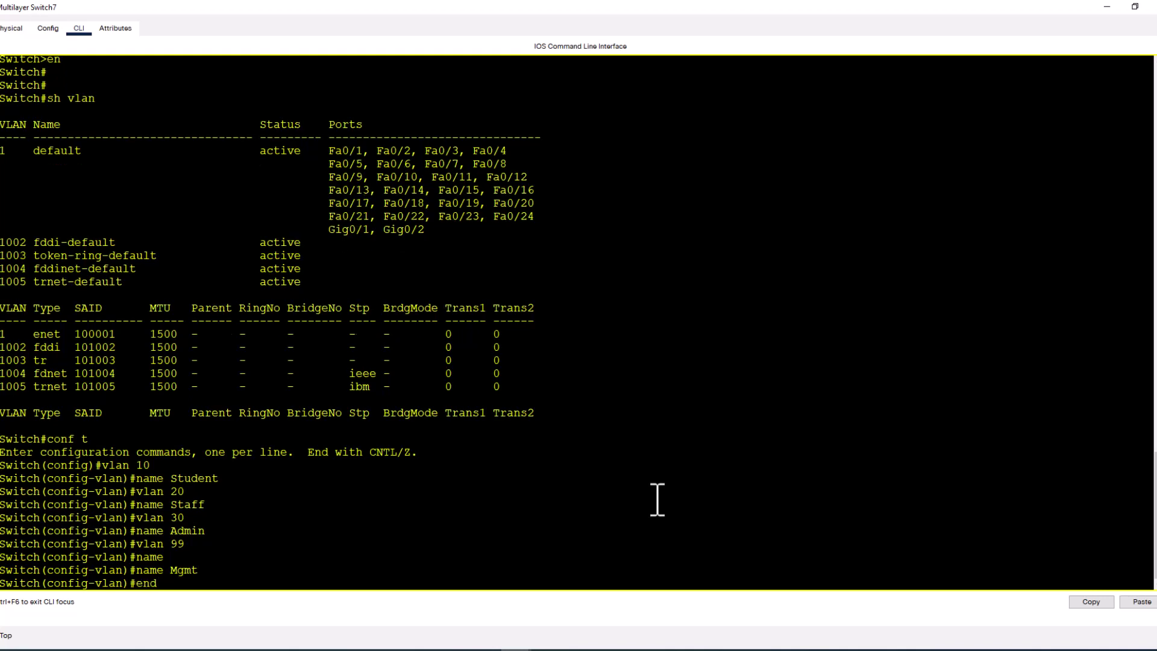
key("Return")
key("Return")
key("Return")
key("Return")
type("sh vlan")
key("Return")
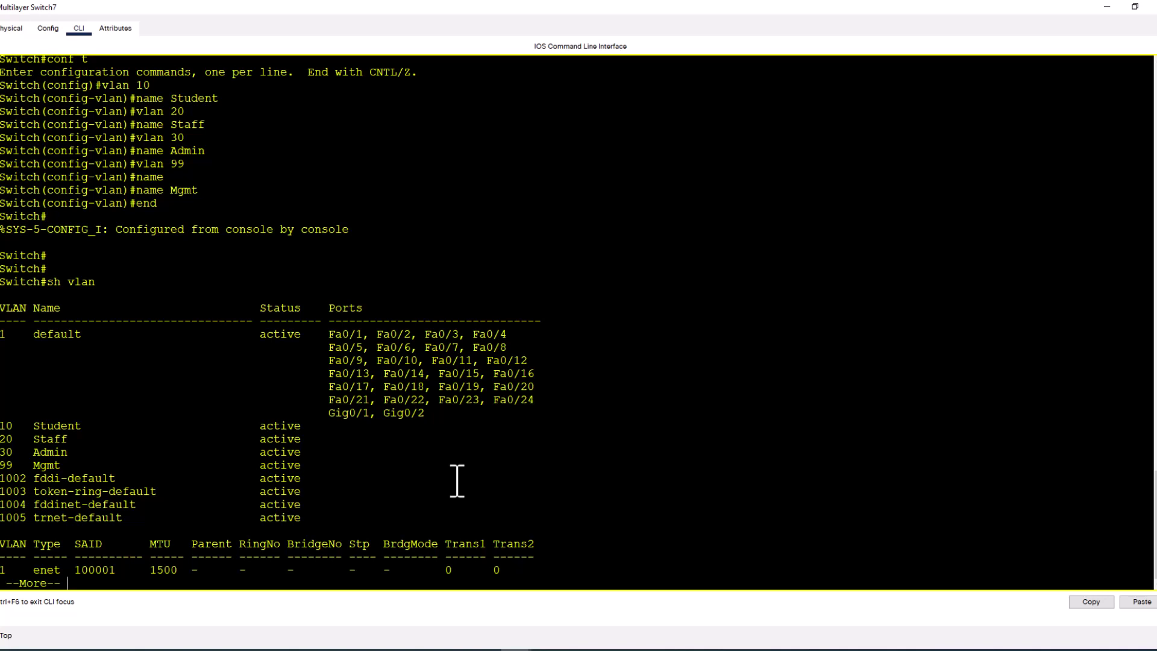
- Quit the VLAN listing, save the configuration with 'wri', and enter 'sh startup-config'
key("q")
key("Return")
key("Return")
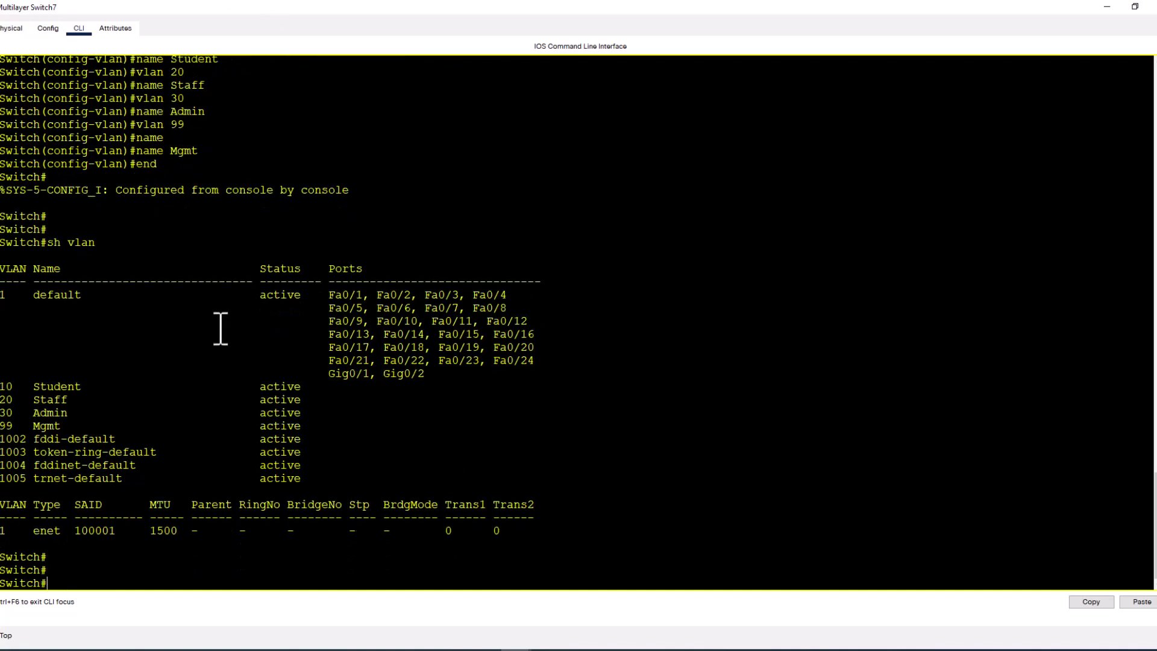
type("wri")
key("Return")
key("Return")
key("Return")
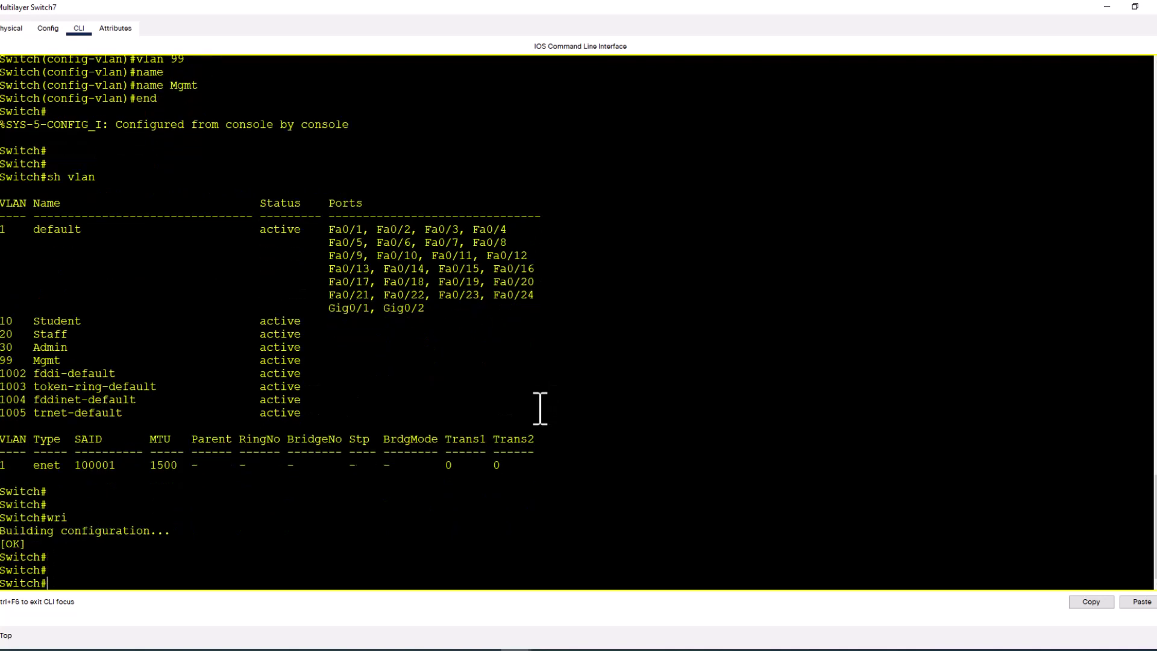
type("sh start")
key("Tab")
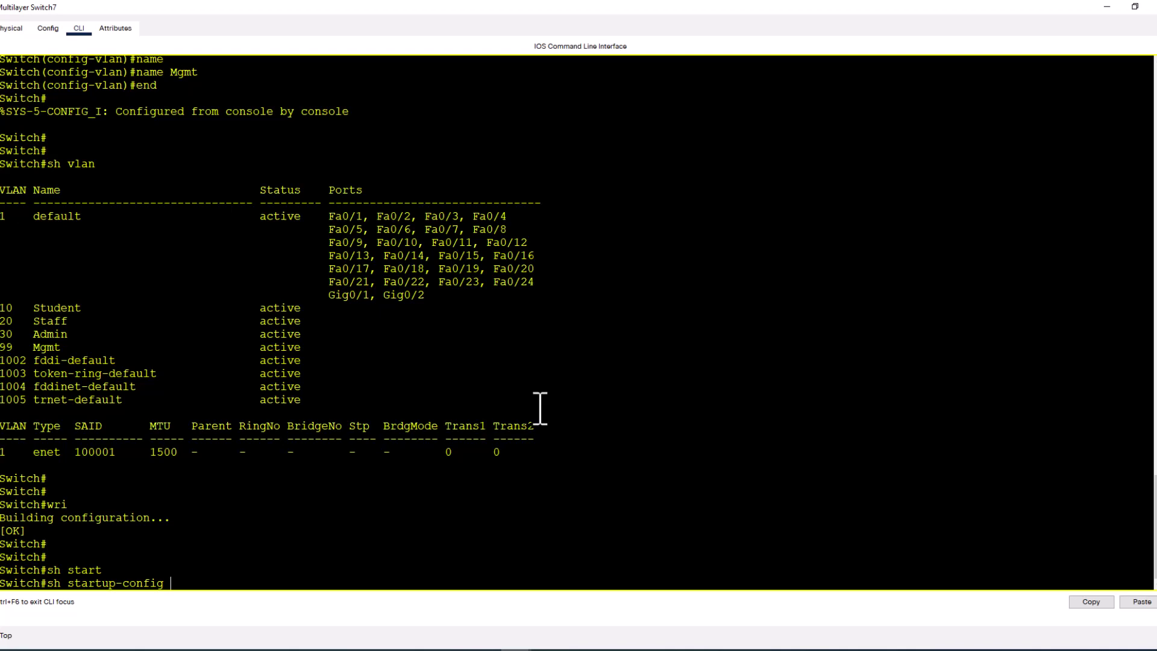
- Page through the whole saved startup configuration and review it
key("Return")
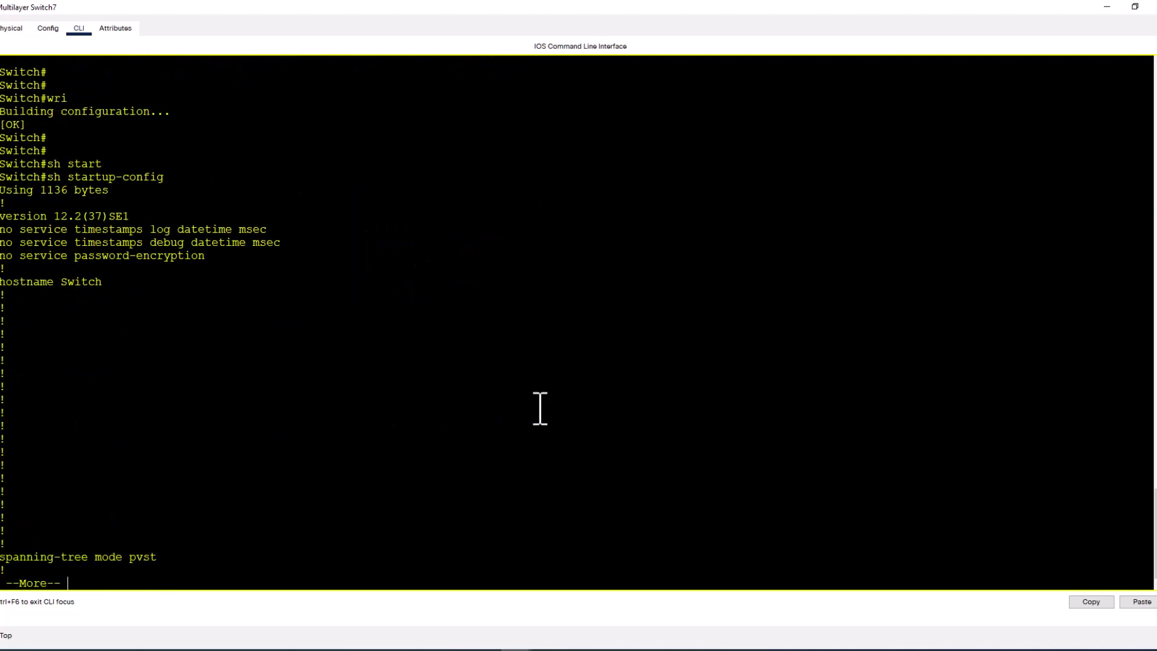
key("space")
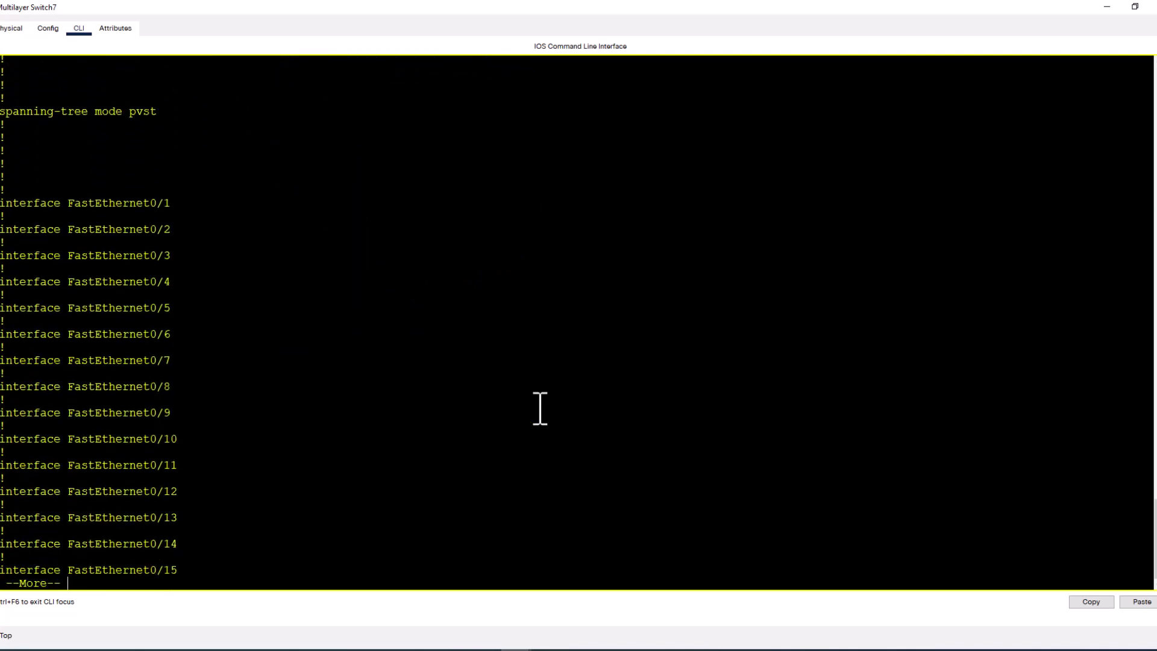
key("space")
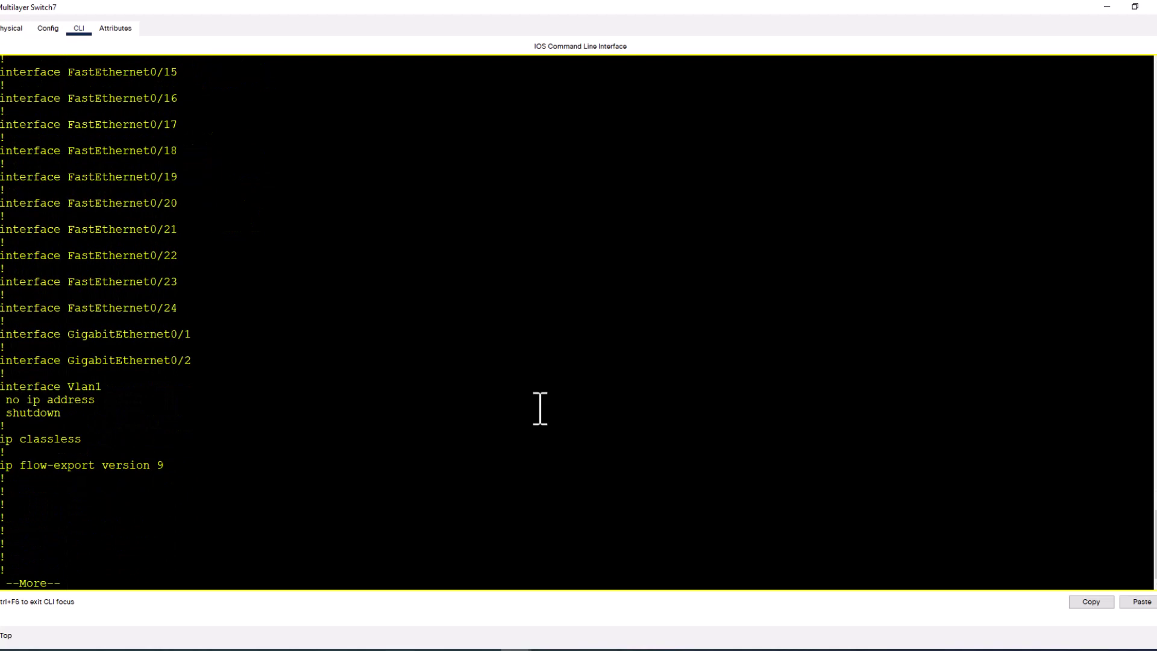
key("space")
key("Return")
key("Return")
key("Return")
key("Return")
key("Return")
key("Return")
key("Return")
key("Return")
key("Return")
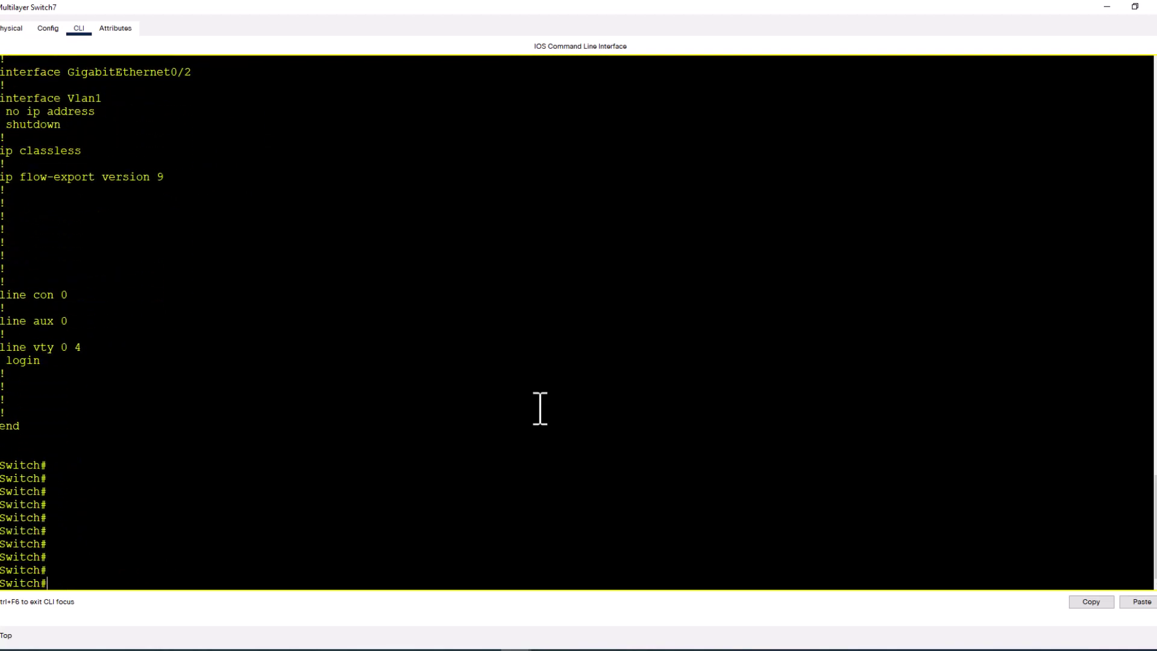
key("Return")
key("Return")
key("Return")
key("Return")
key("Return")
scroll(540, 409, "up", 20)
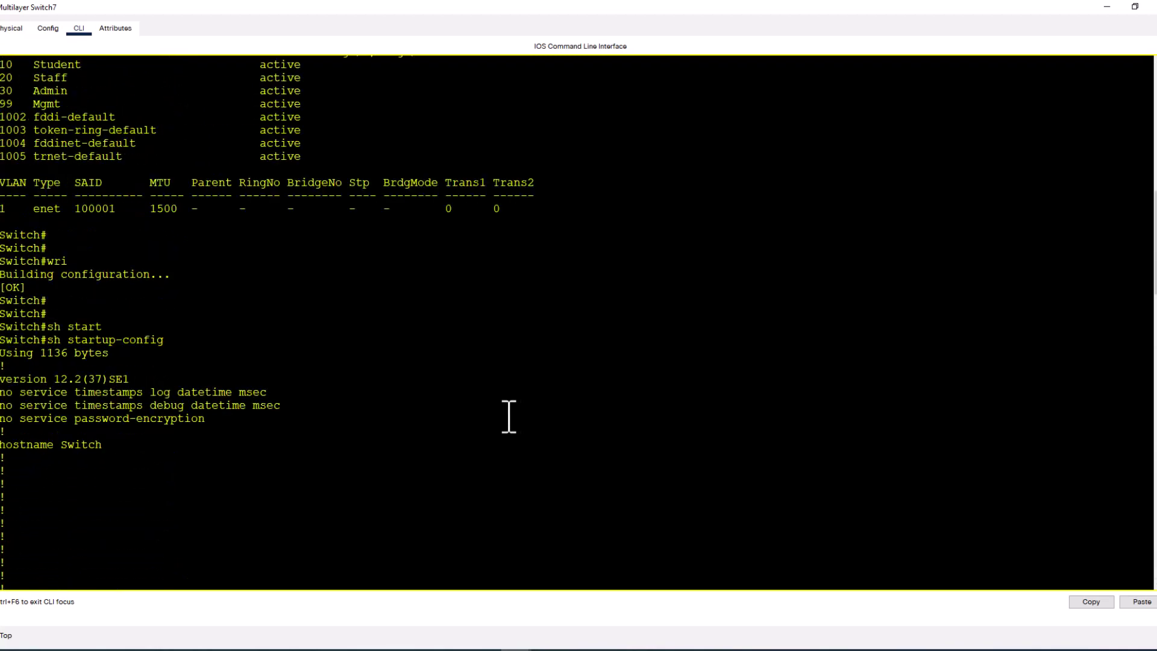
scroll(509, 415, "up", 4)
scroll(508, 416, "down", 8)
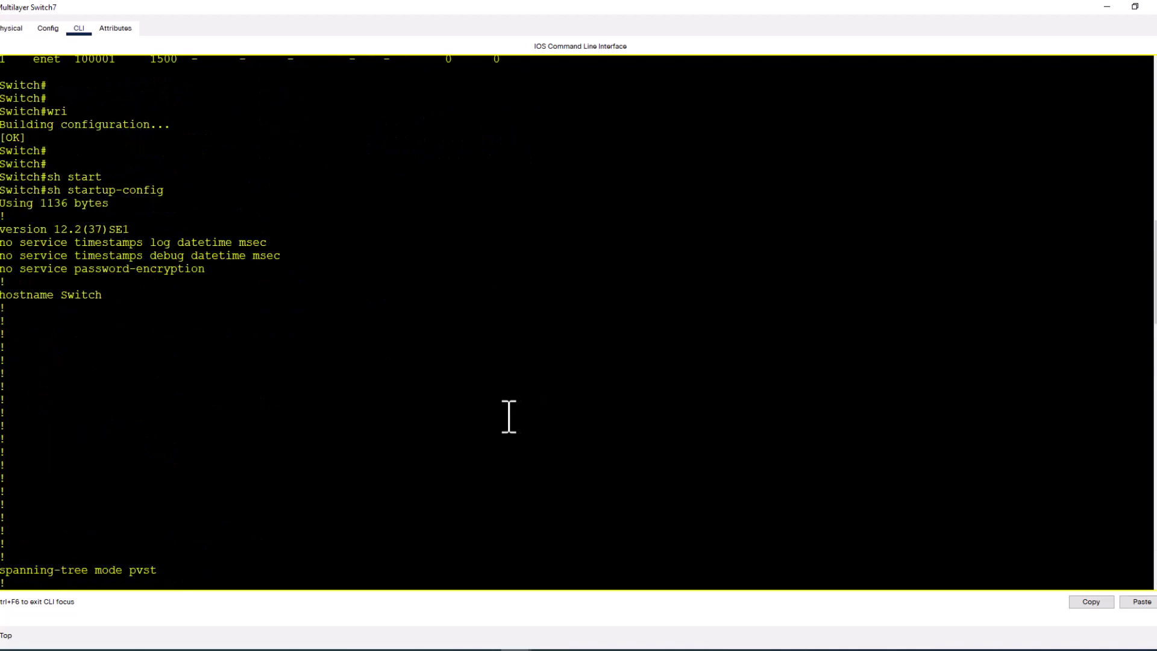
scroll(508, 416, "down", 20)
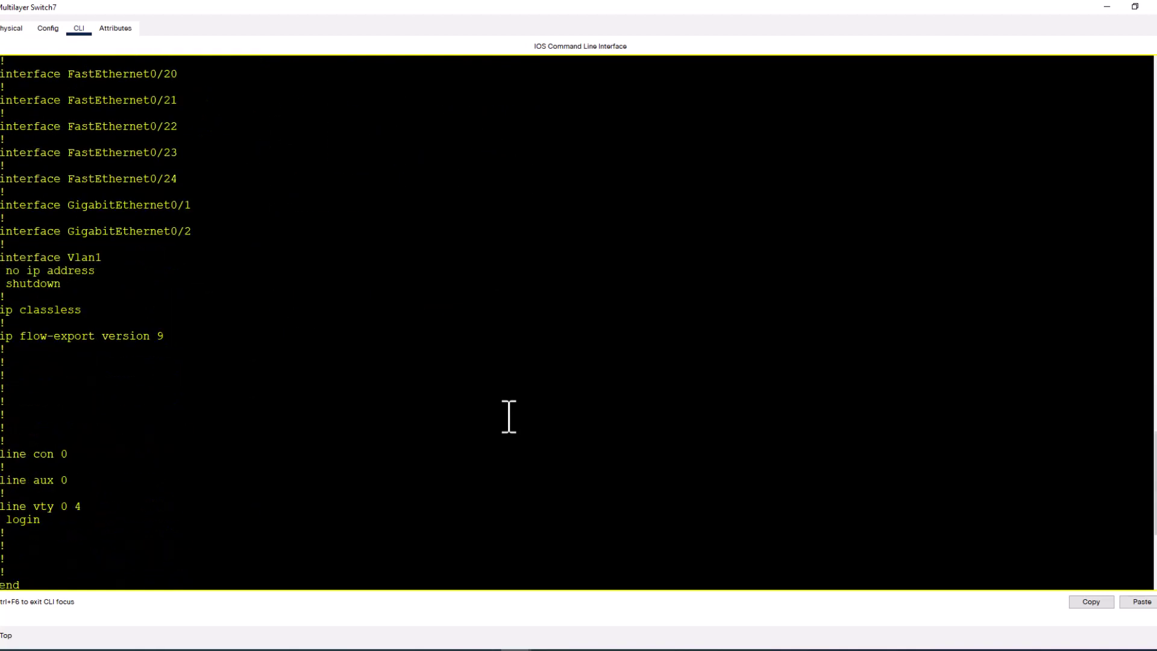
scroll(509, 416, "down", 6)
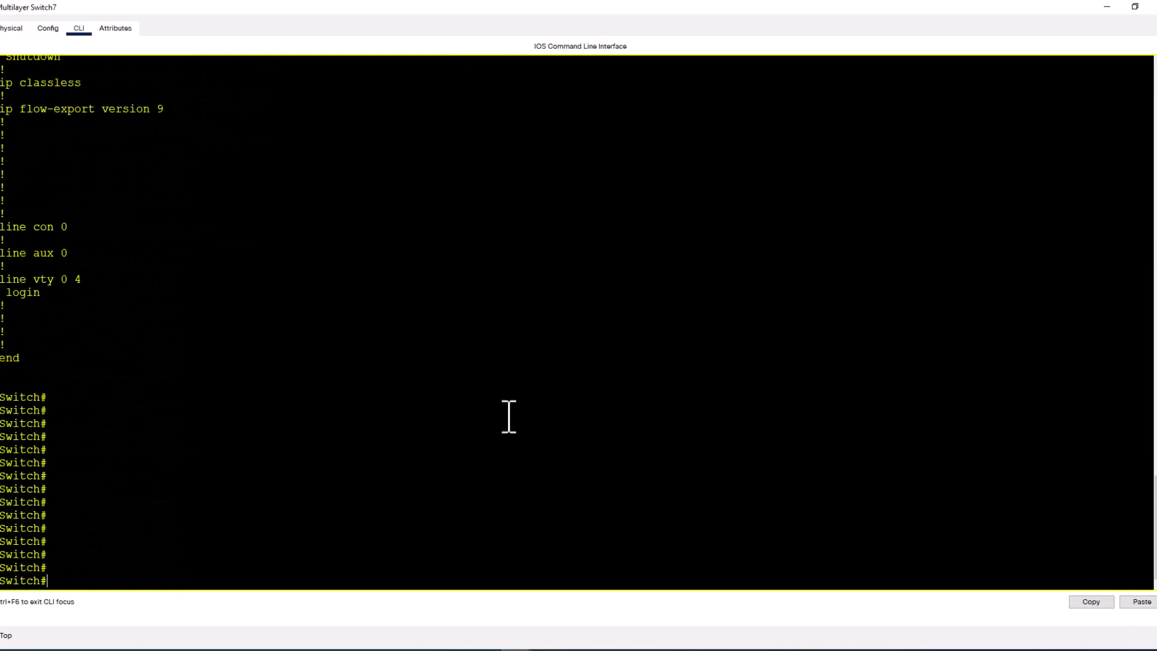
- Run 'sh vtp status' to see Server mode, revision 8 and 9 VLANs
type("sh vtp status")
key("Return")
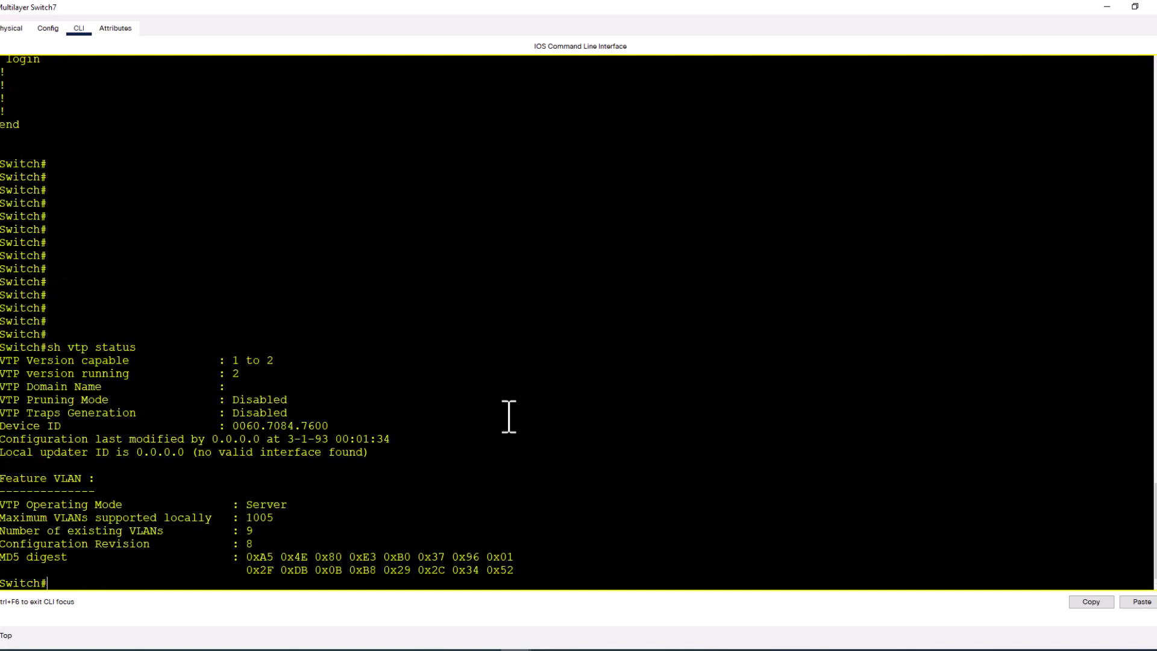
key("Return")
key("Return")
key("Return")
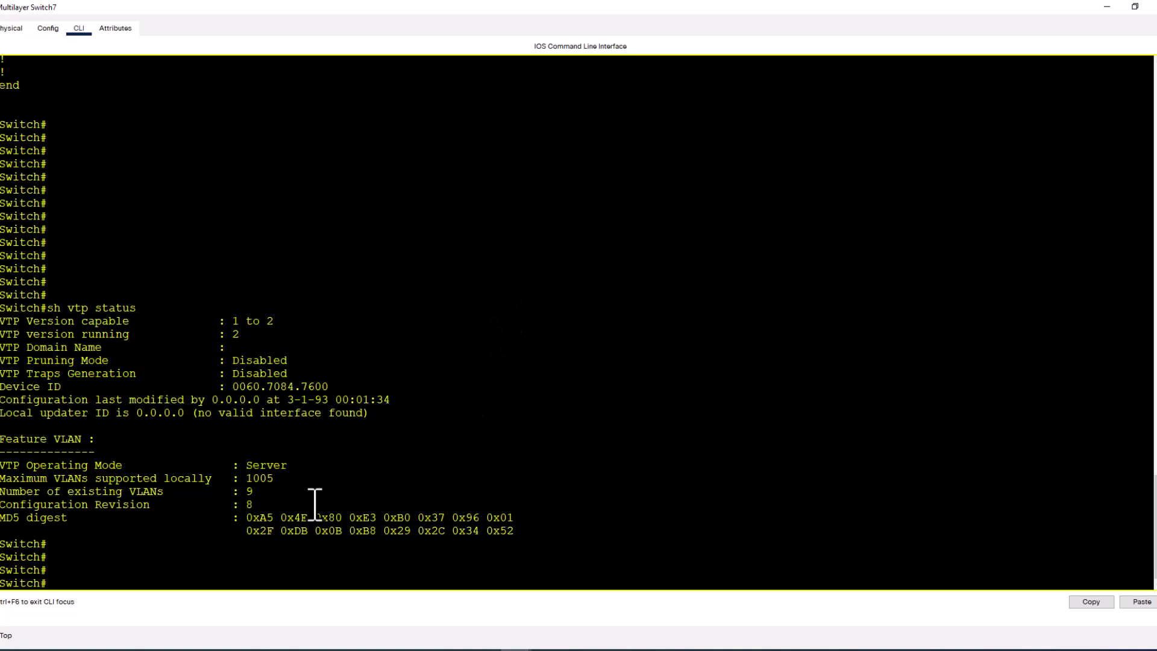
- Display and page through the current running configuration with 'sh run'
type("sh run")
key("Return")
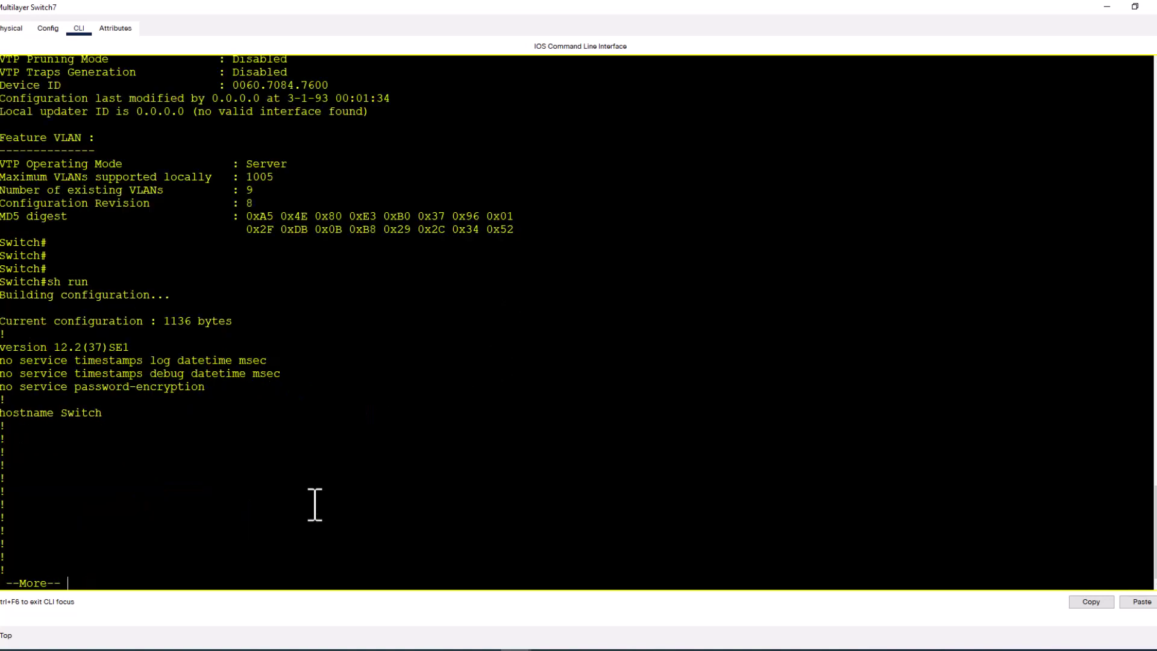
key("space")
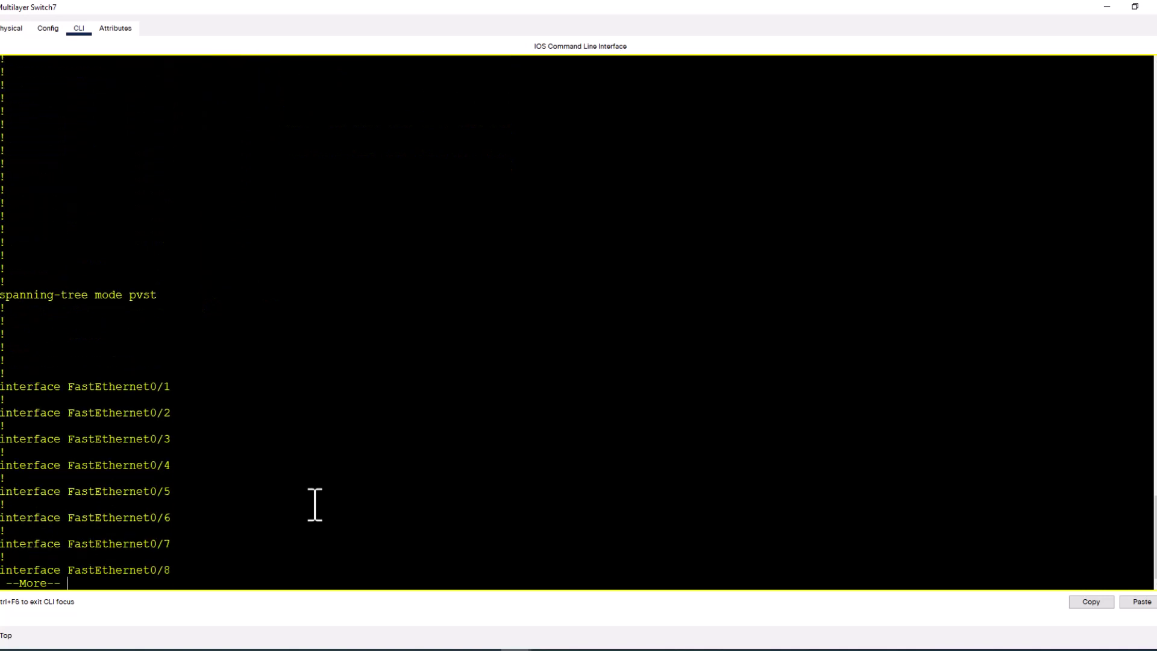
key("space")
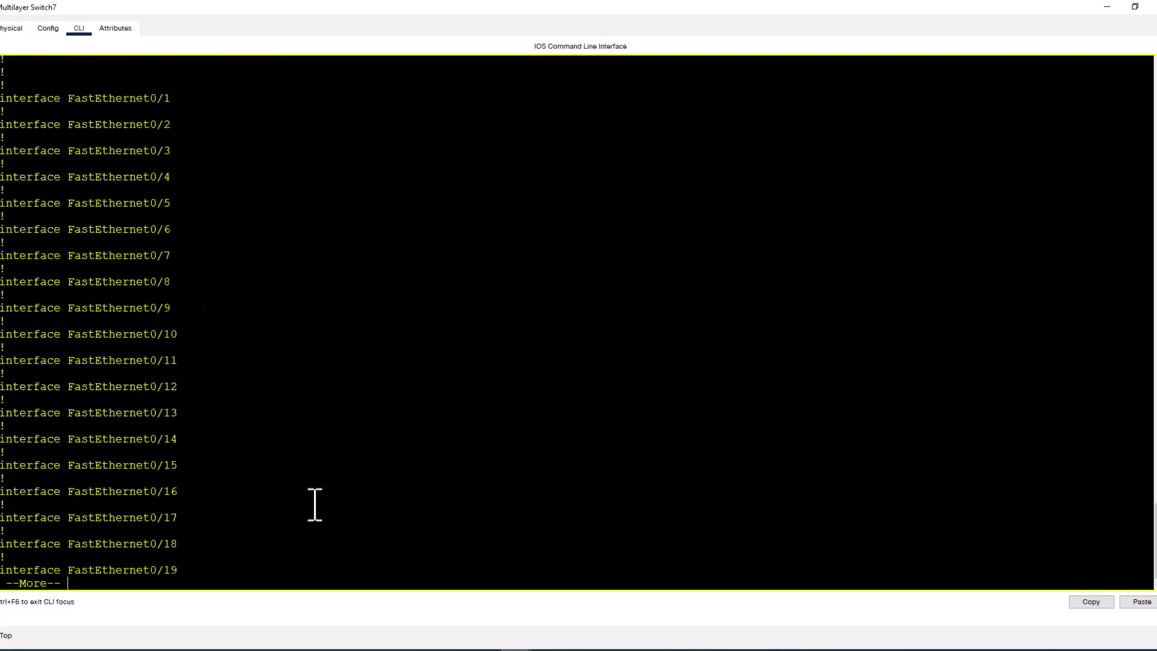
key("space")
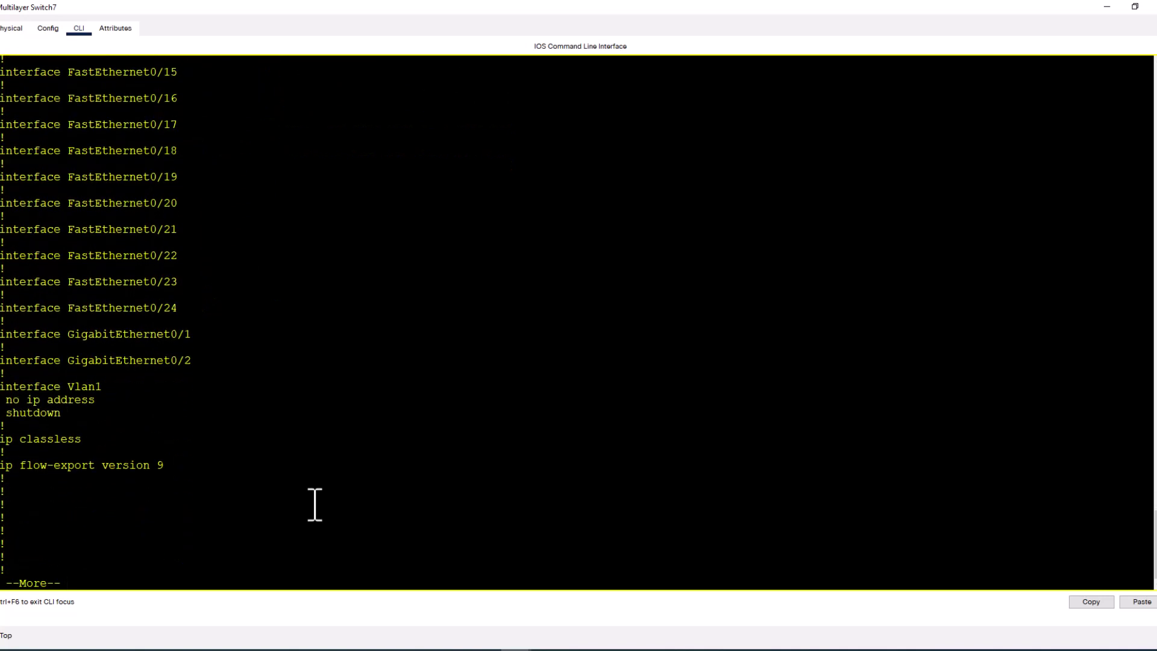
key("space")
key("Return")
key("Return")
key("Return")
key("Return")
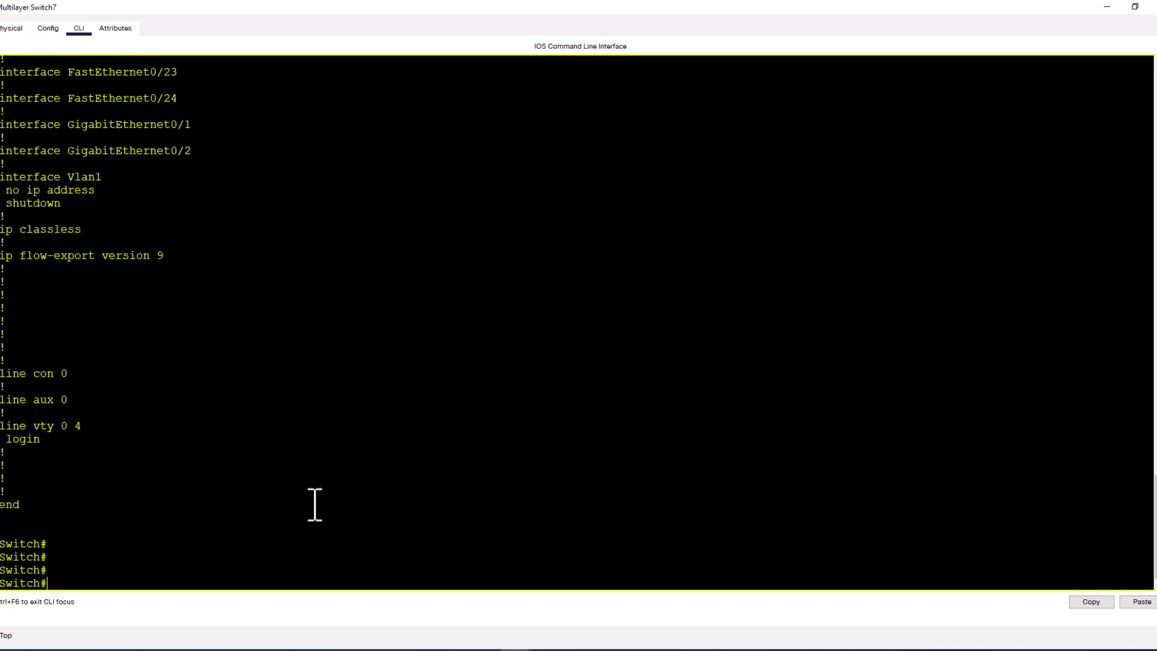
- Set the switch's VTP mode to transparent in global configuration mode
type("con")
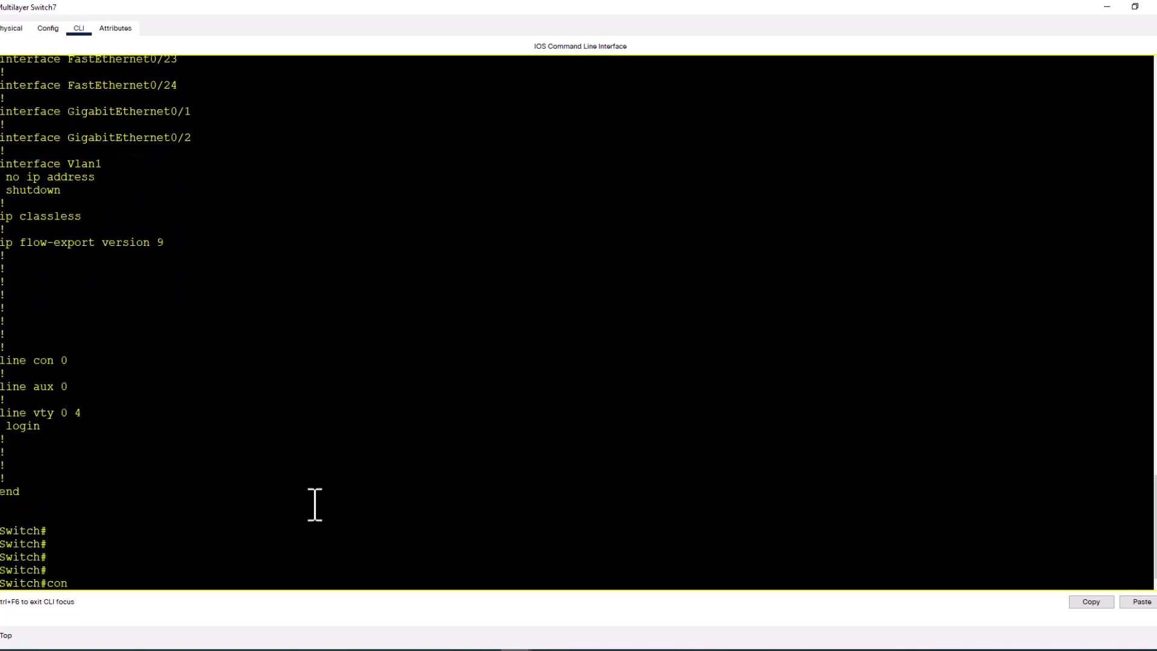
type("f t")
key("Return")
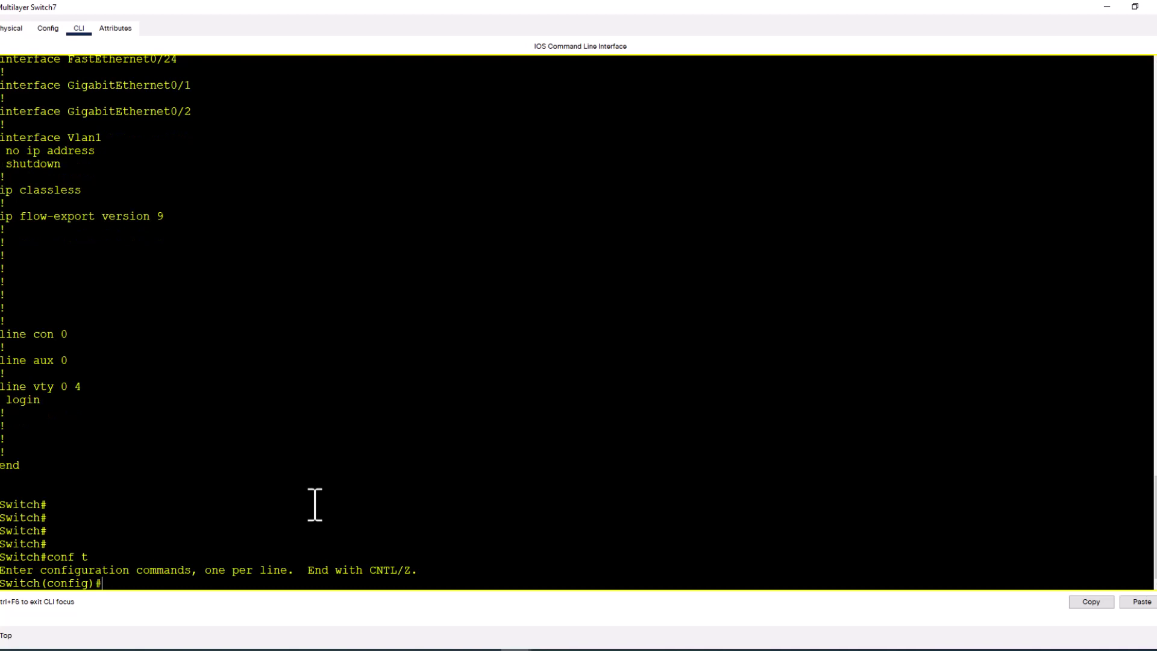
type("vtp mo")
key("Tab")
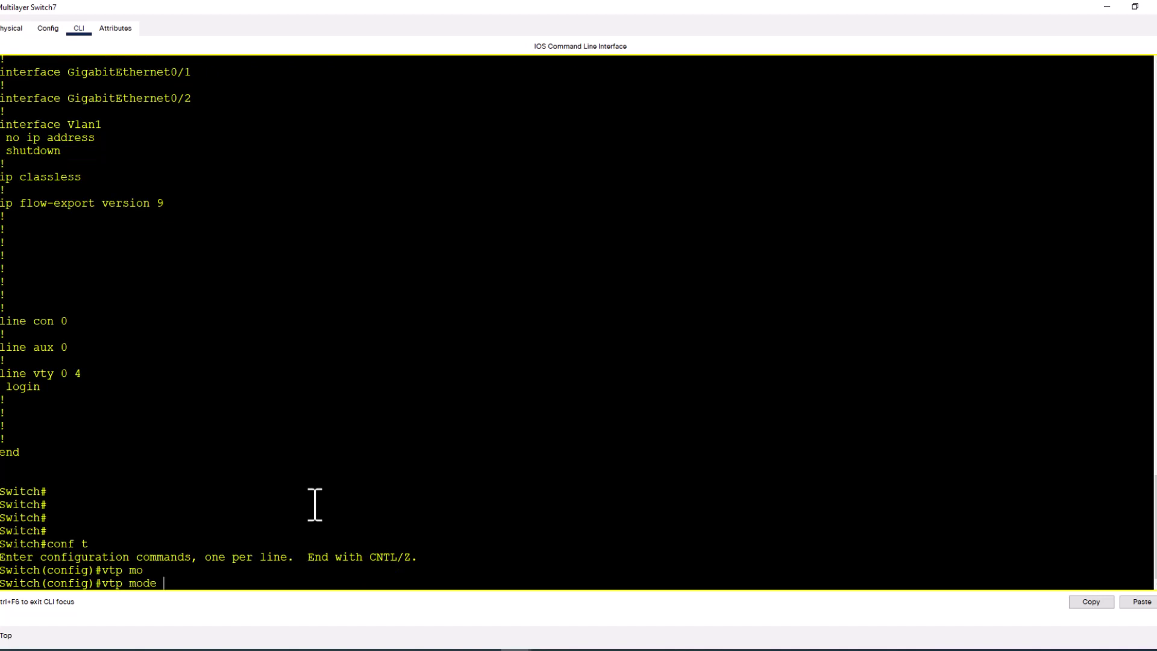
type("tr")
key("Tab")
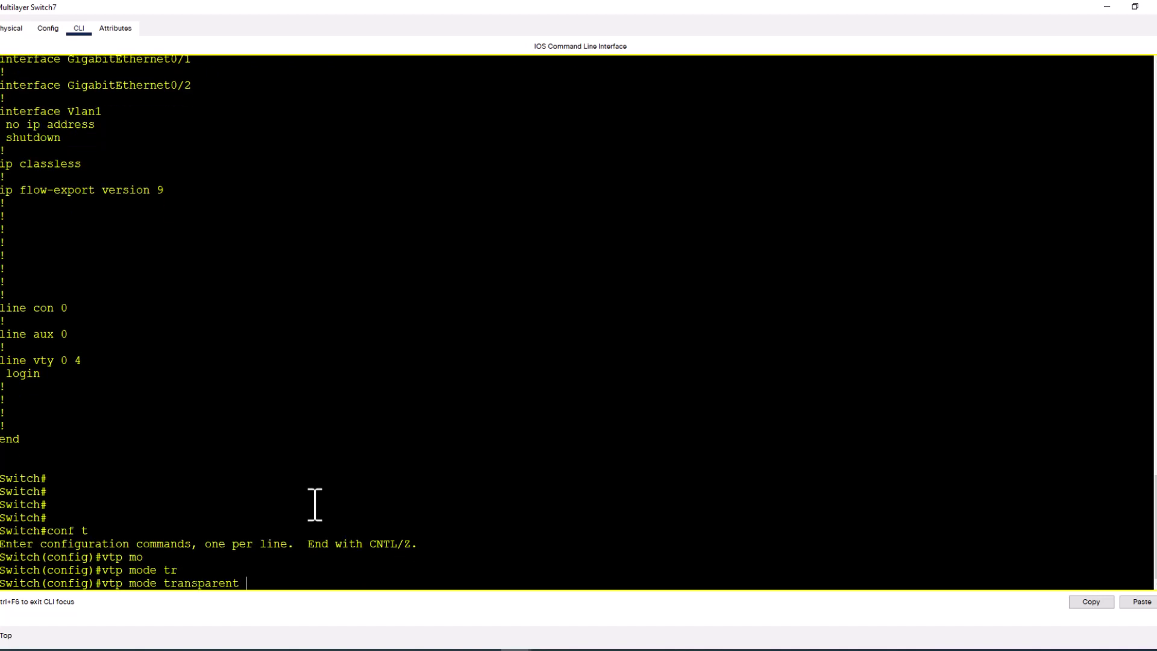
key("Return")
type("end")
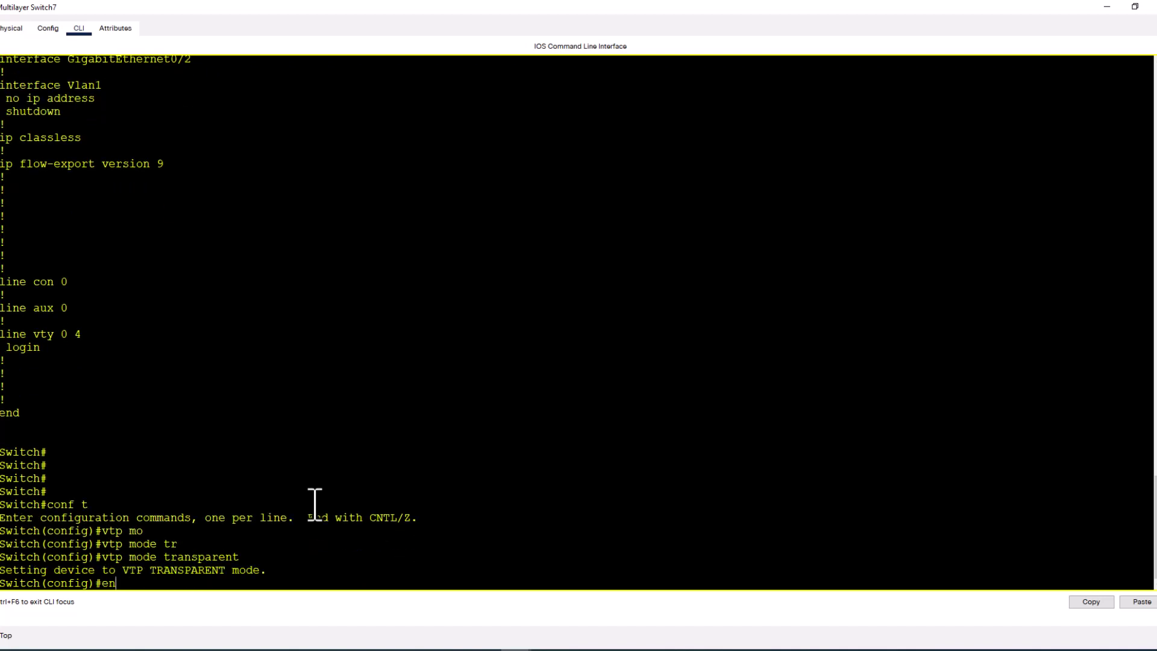
key("Return")
- Run 'sh run' again to confirm VLANs 10, 20, 30 and 99 are listed
key("Return")
key("Return")
type("sh")
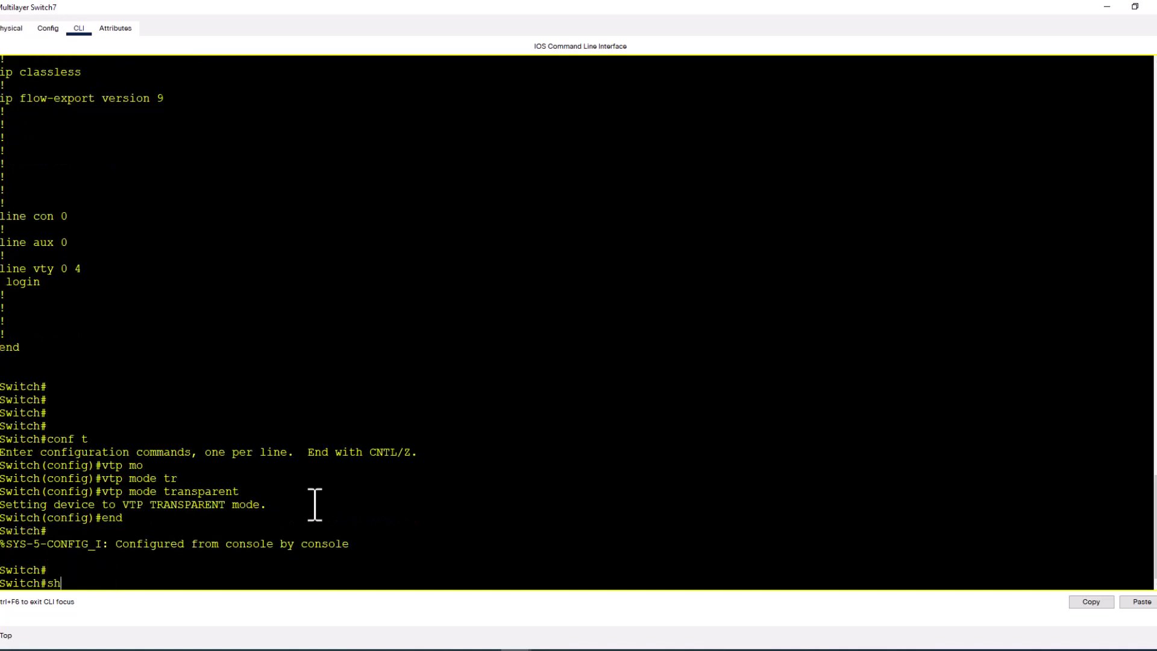
type(" run")
key("Return")
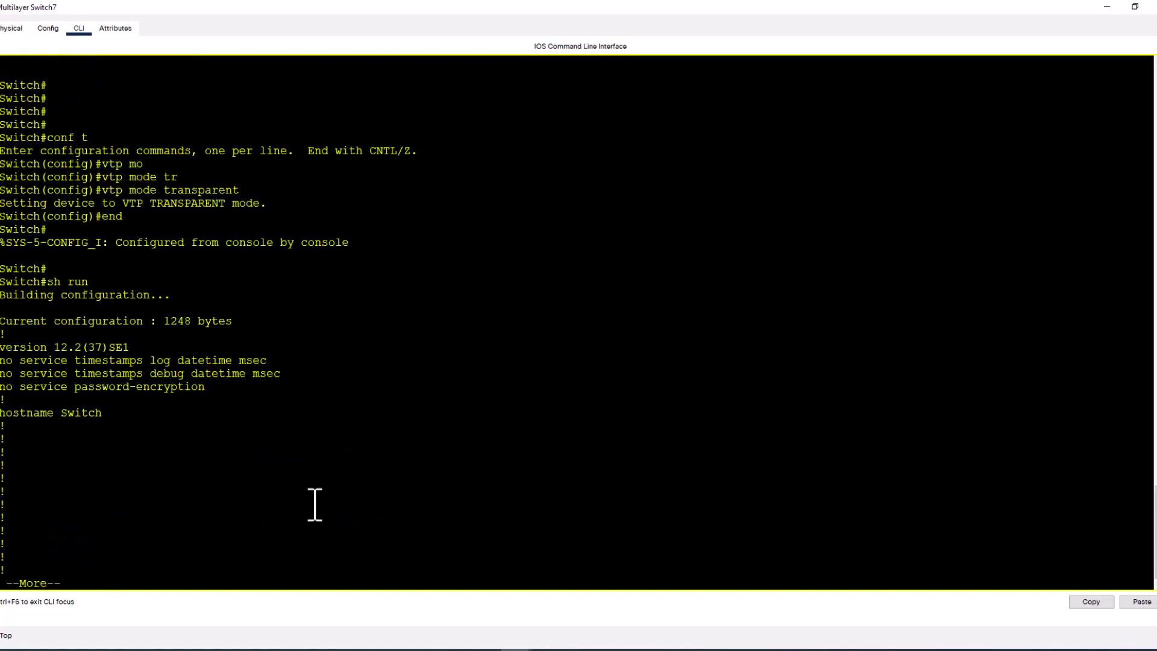
key("space")
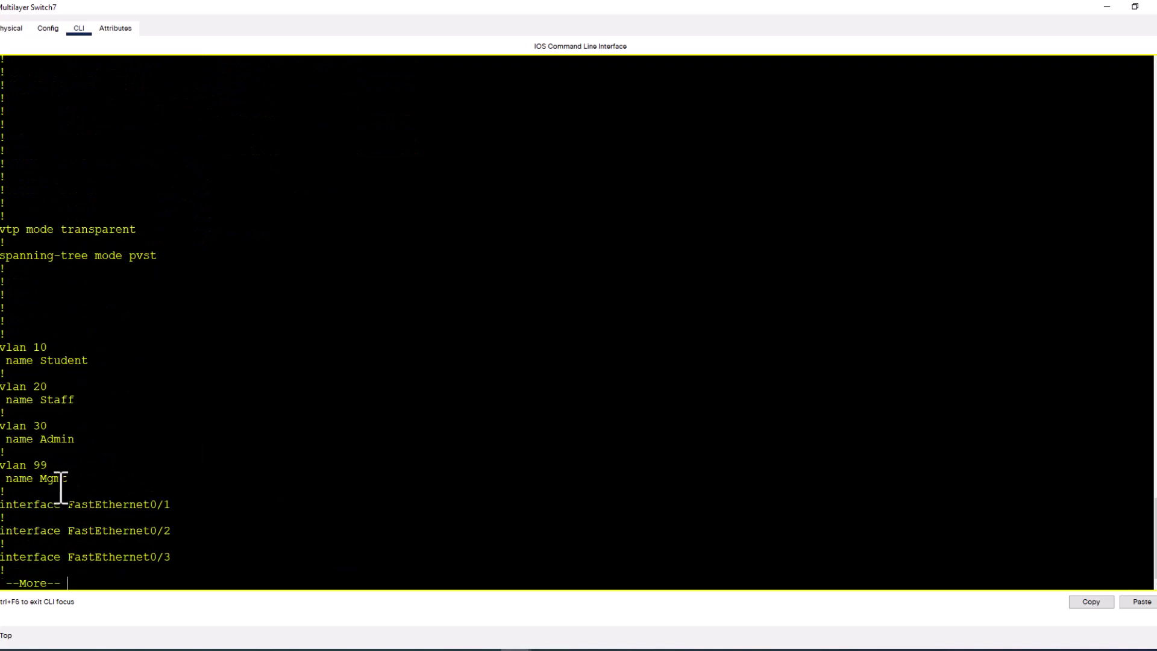
key("q")
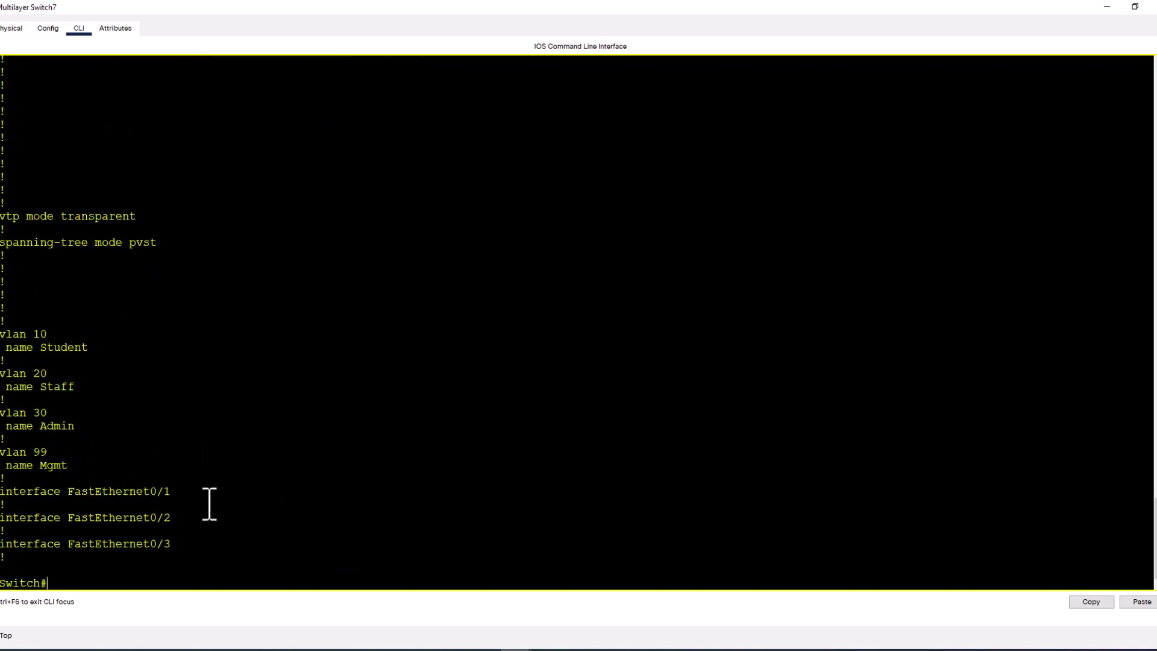
key("Return")
key("Return")
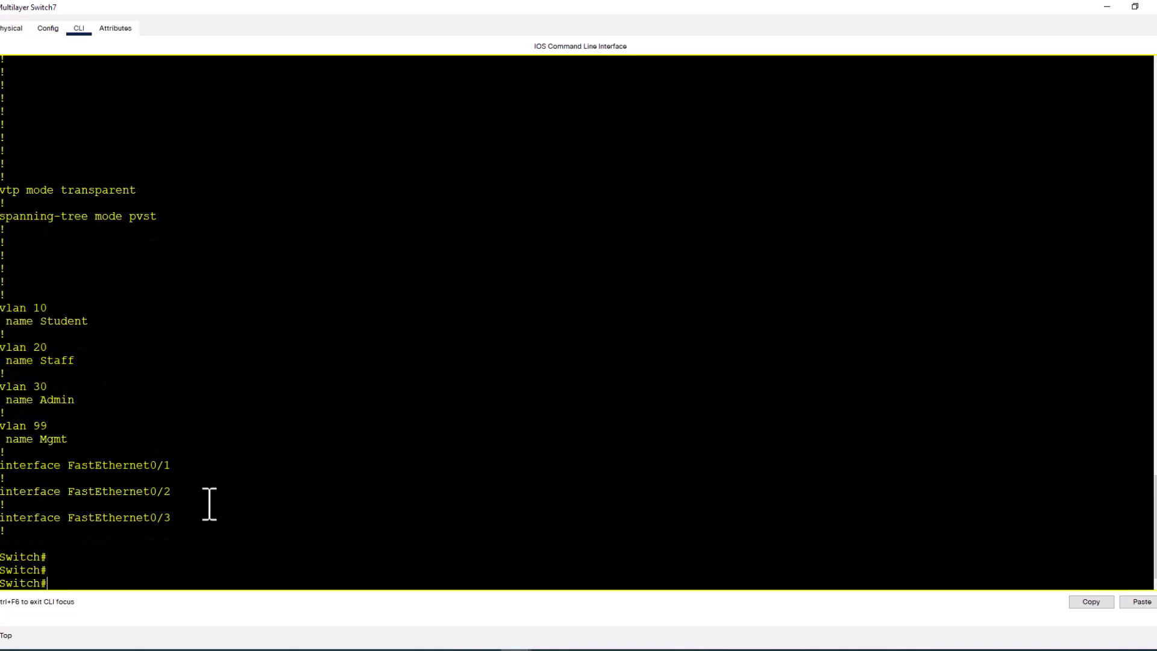
key("Return")
- Display and page through the saved startup configuration
type("sh ")
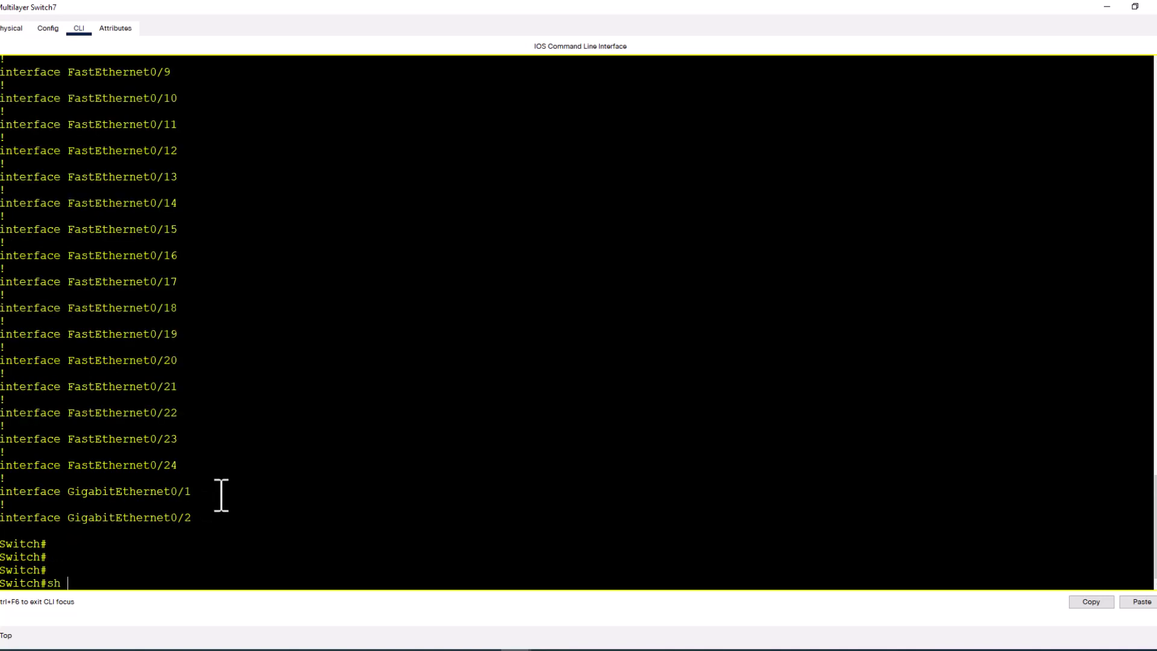
type("start")
key("Tab")
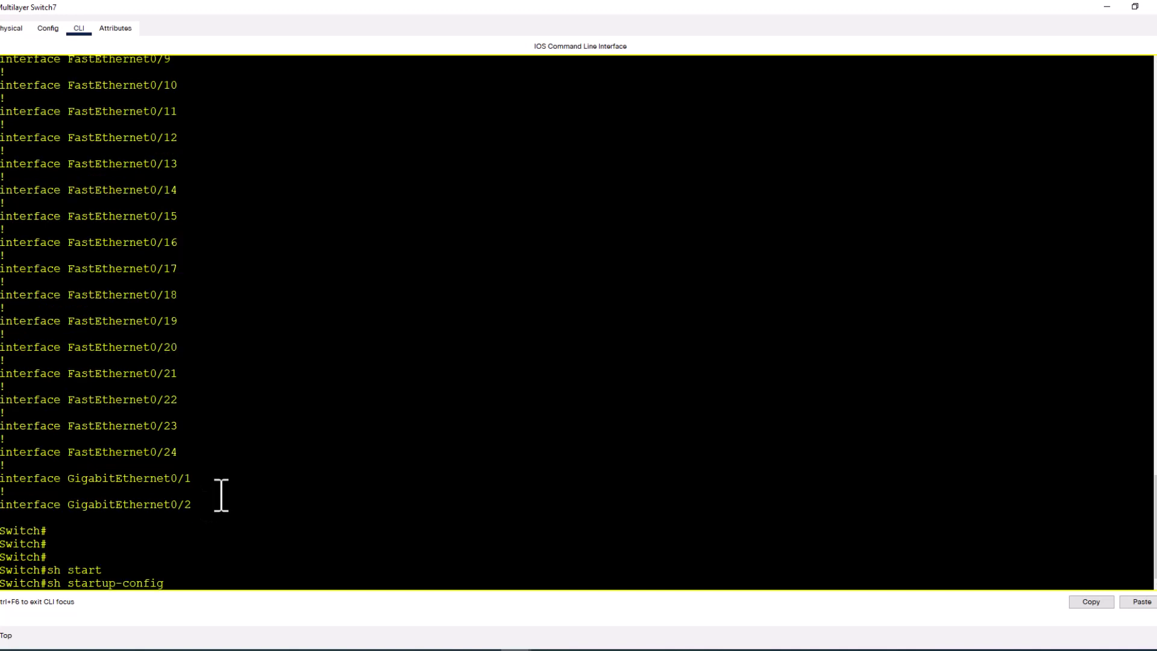
key("Return")
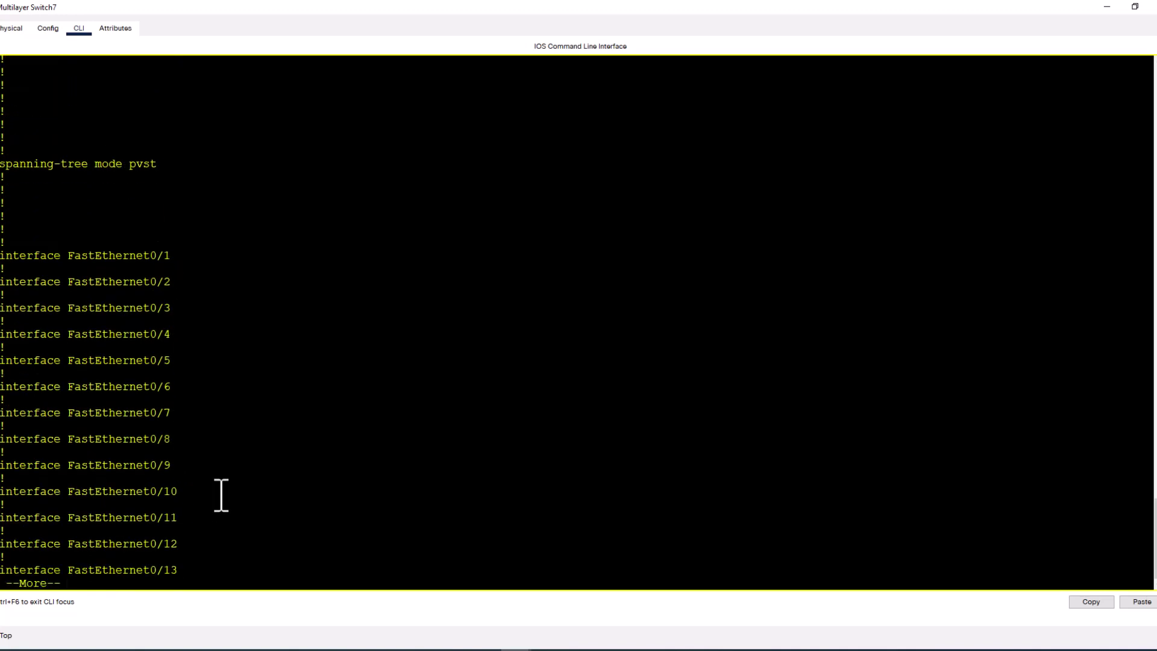
key("Return")
key("Return")
key("Return")
key("Return")
key("Return")
key("Return")
key("Return")
key("Return")
key("Return")
key("Return")
key("Return")
key("Return")
key("Return")
key("Return")
key("Return")
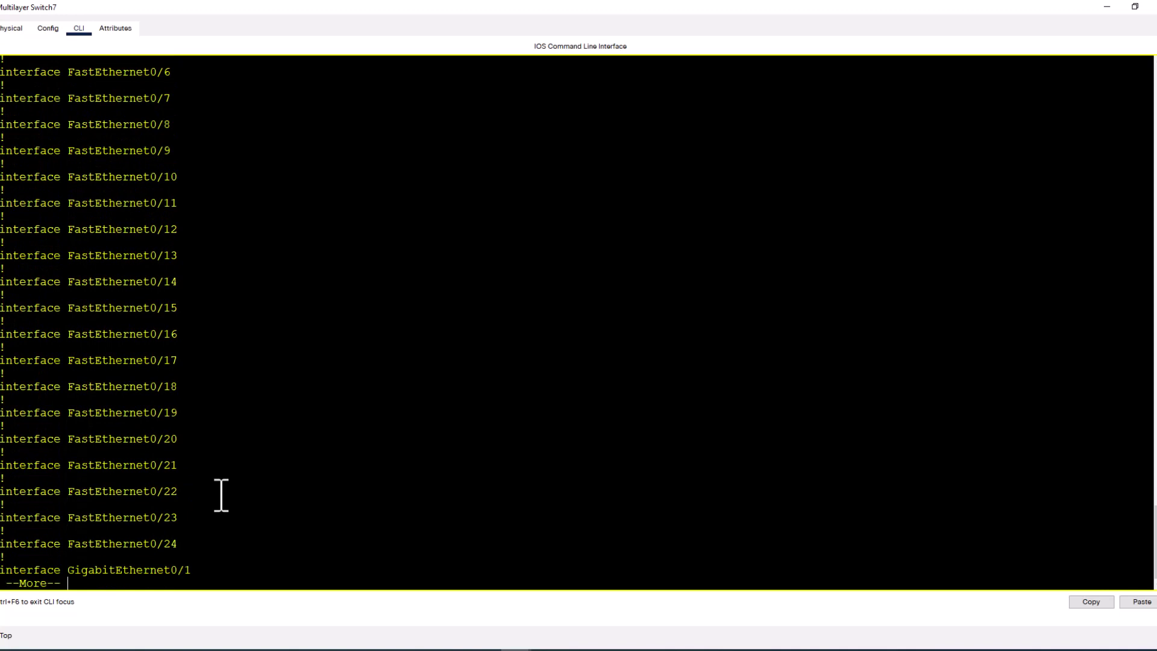
key("Return")
key("Return")
key("Return")
key("Return")
key("Return")
key("Return")
key("Return")
key("Return")
key("Return")
key("Return")
key("Return")
key("Return")
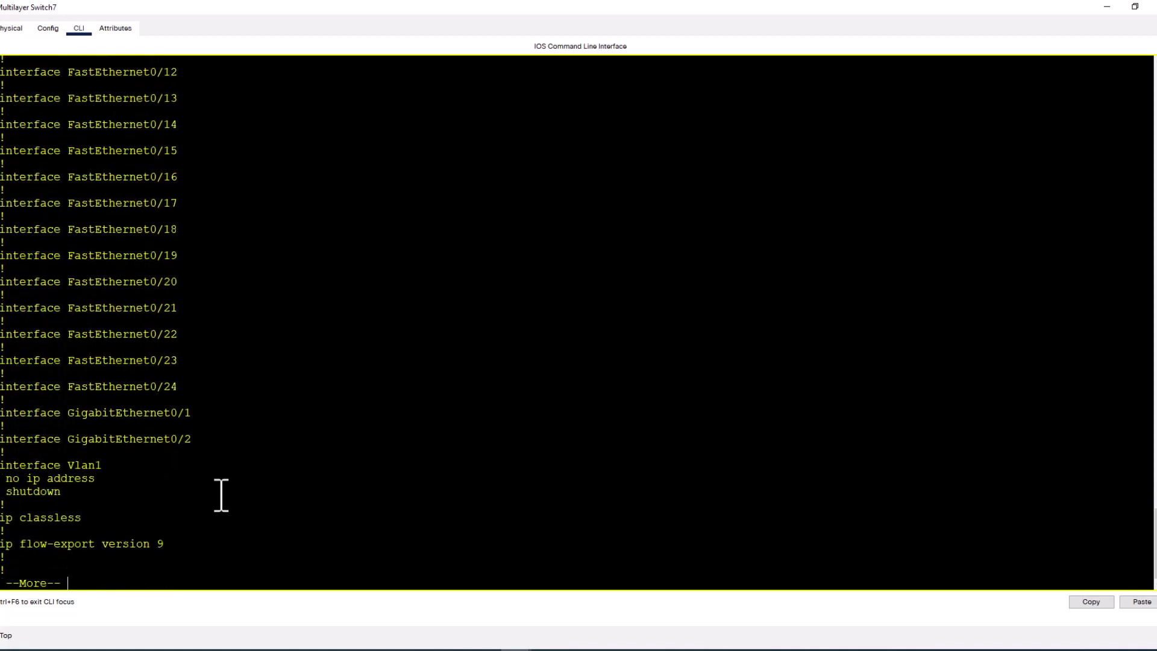
key("Return")
key("Return")
key("Return")
key("Return")
key("Return")
key("Return")
key("Return")
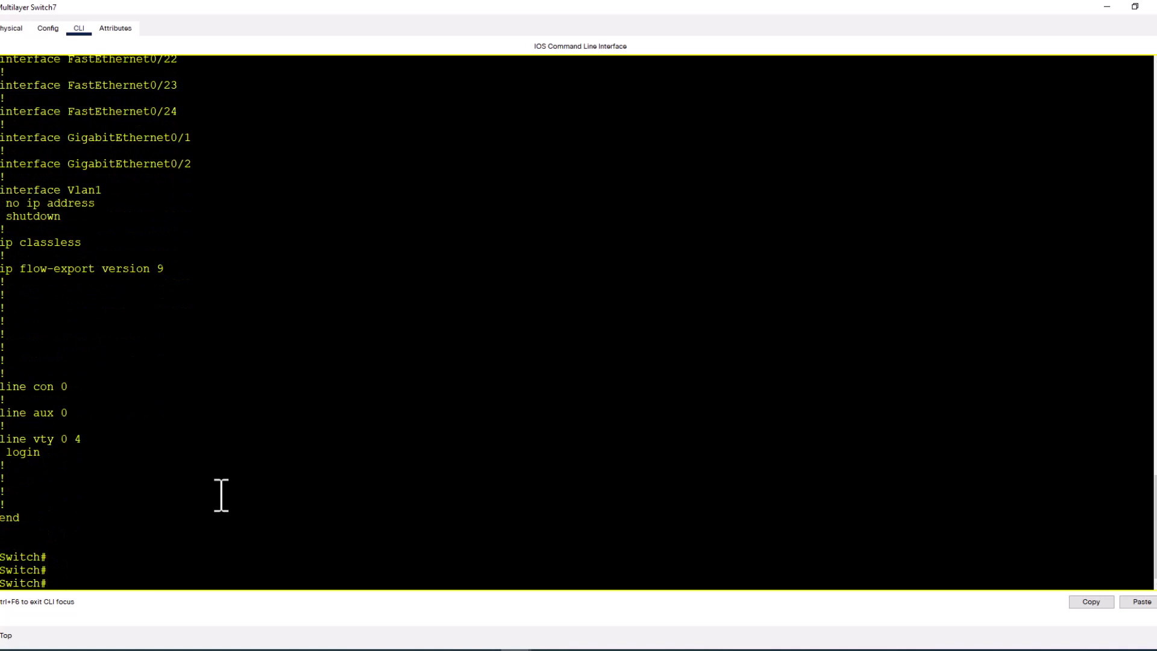
- Save the running configuration to startup with 'write memory'
type("wri mem")
key("Tab")
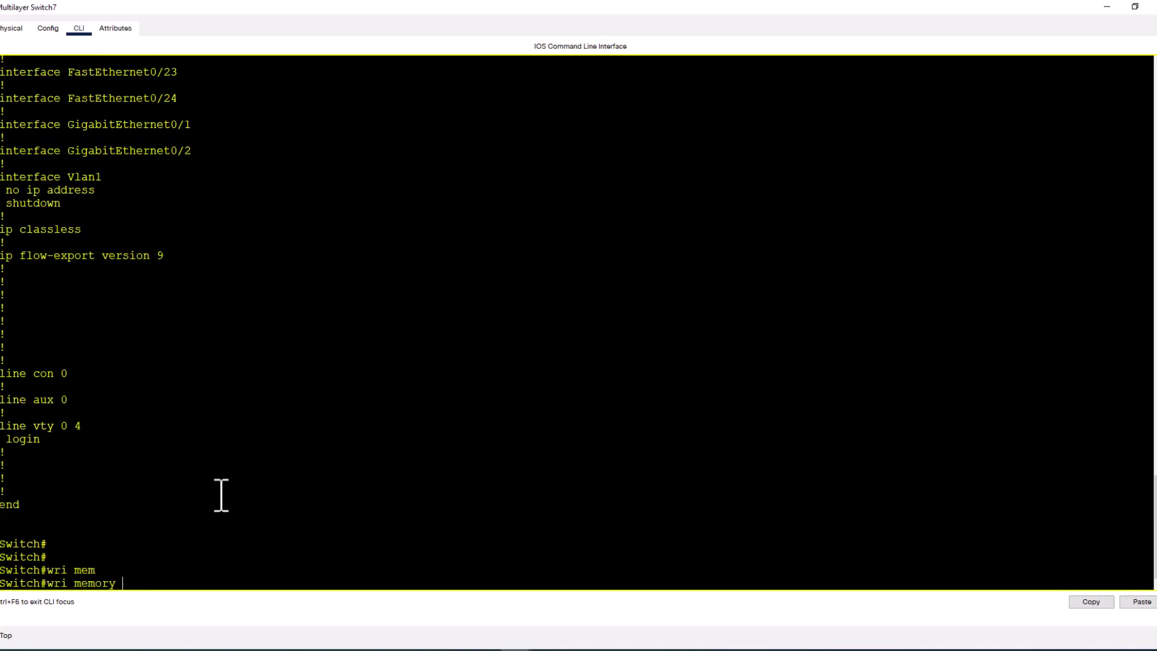
key("Return")
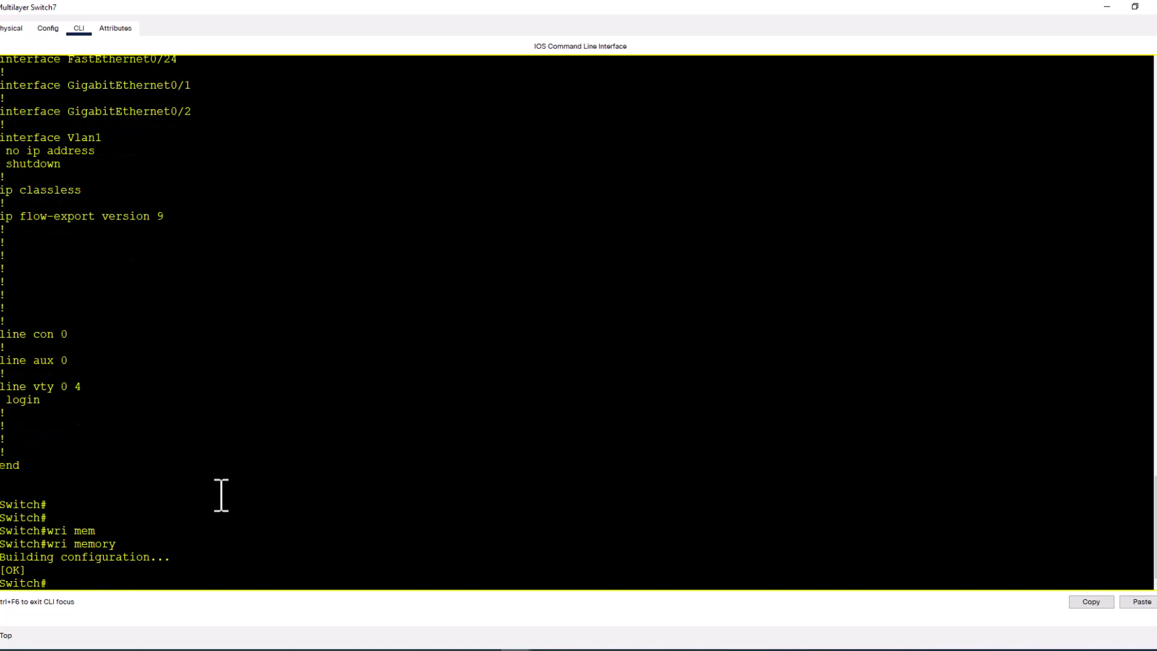
key("Return")
key("Return")
- Show the newly saved startup configuration with transparent VTP and the four VLANs
key("Up")
key("Up")
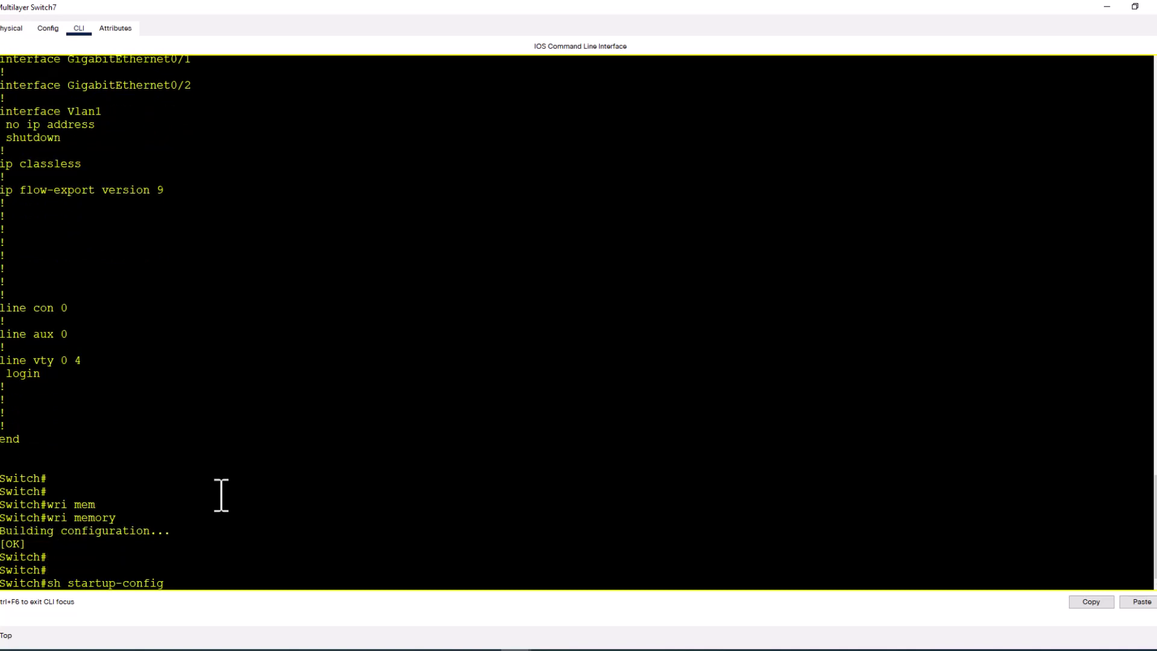
key("Return")
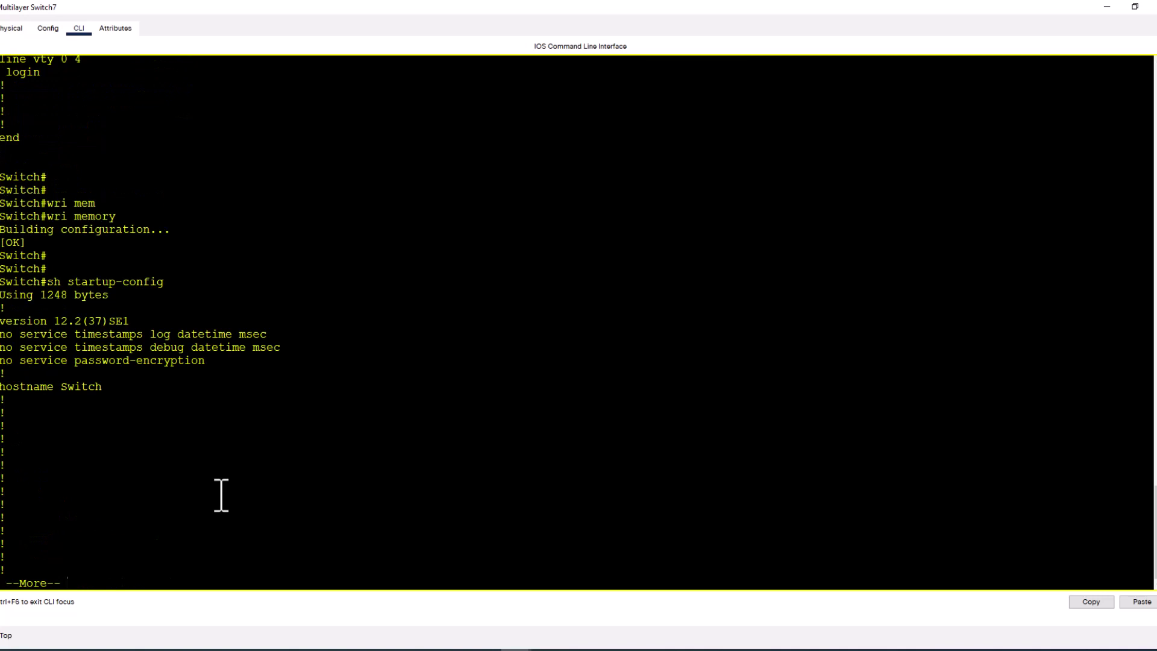
key("Return")
key("Return")
key("Return")
key("Return")
key("Return")
key("Return")
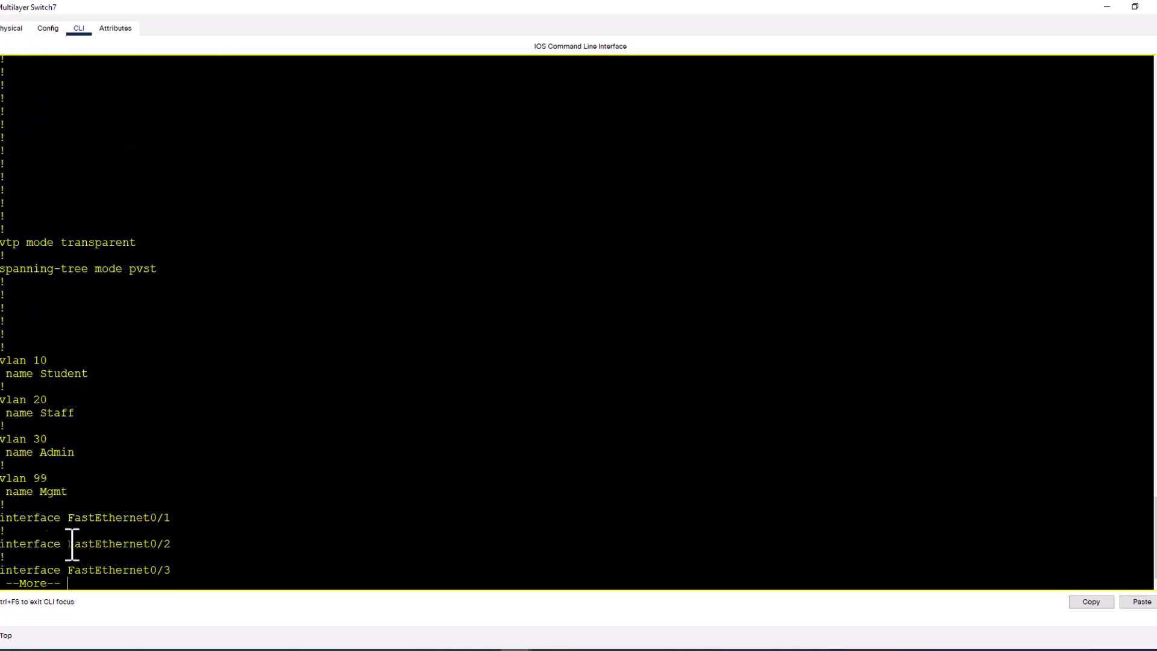
key("q")
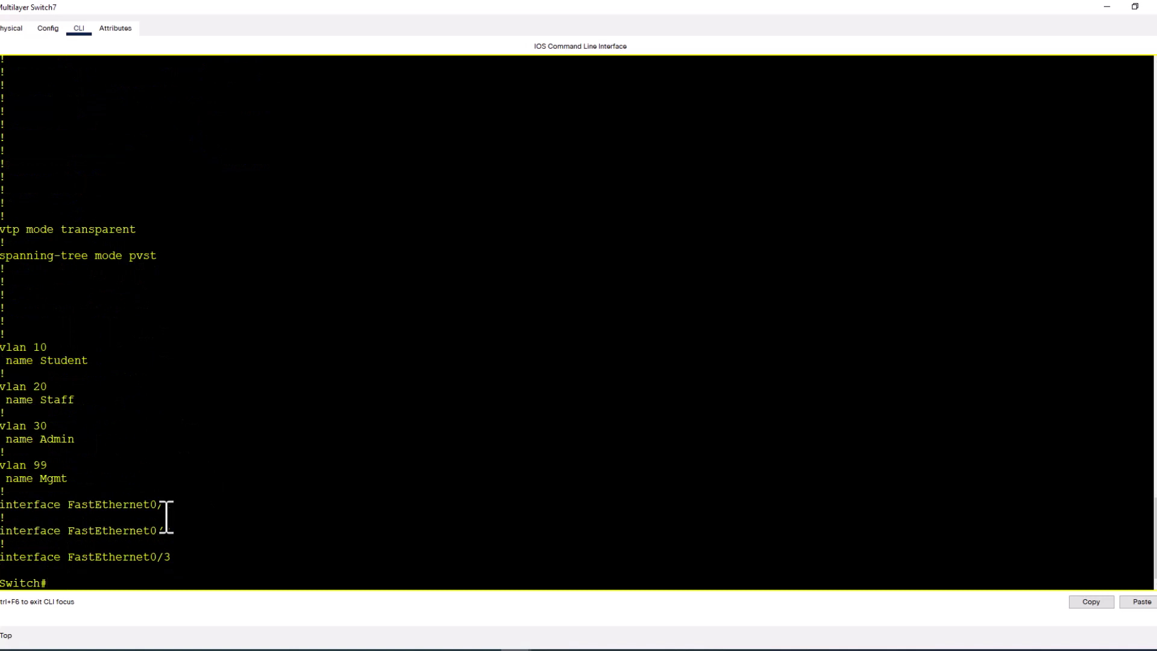
key("Return")
key("Return")
key("Return")
key("Return")
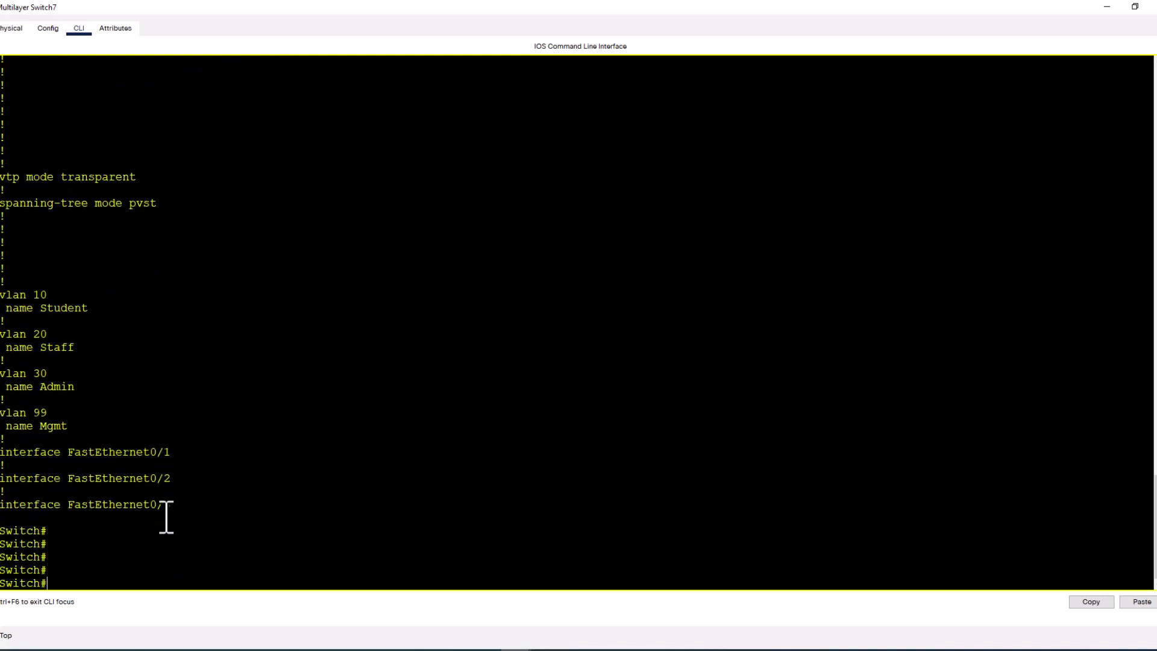
- Erase the saved configuration with 'write erase', confirming with y
type("wri erase")
key("Tab")
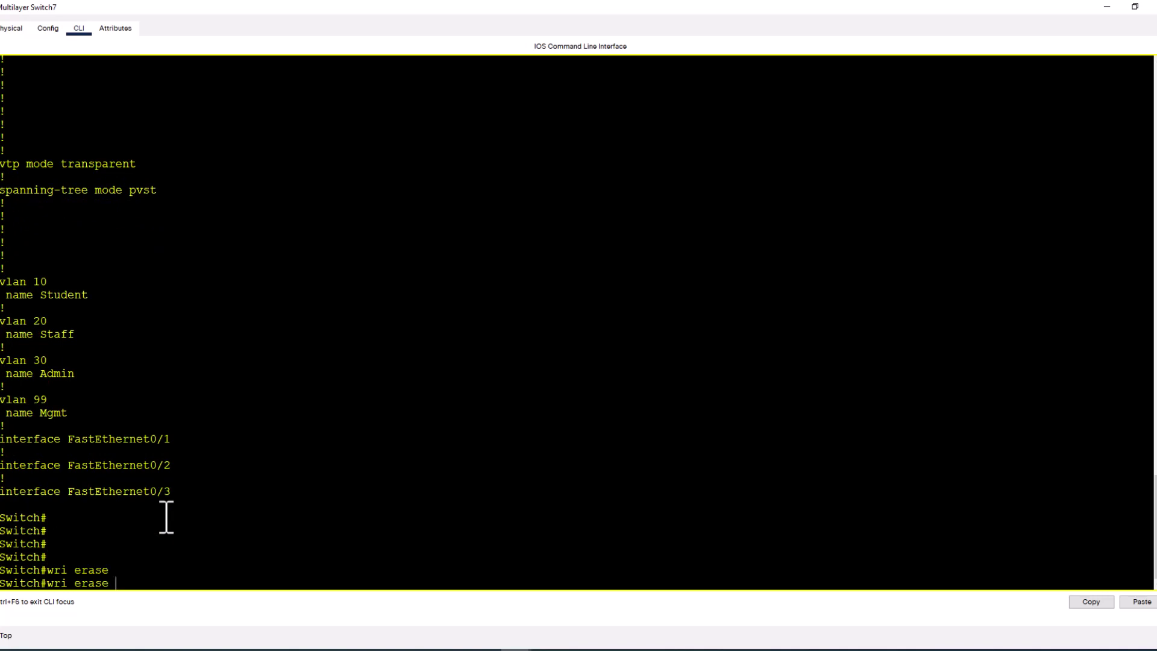
key("Return")
type("y")
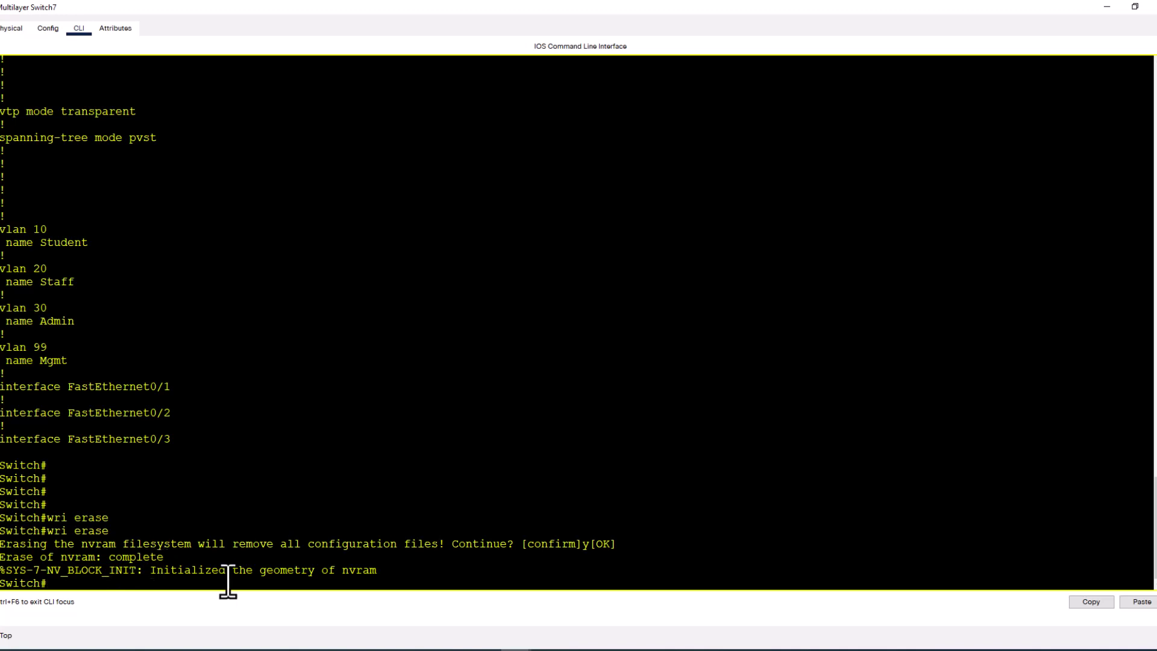
key("Return")
key("Return")
- Run 'sh startup-config' to confirm no startup configuration is present
type("sh startu")
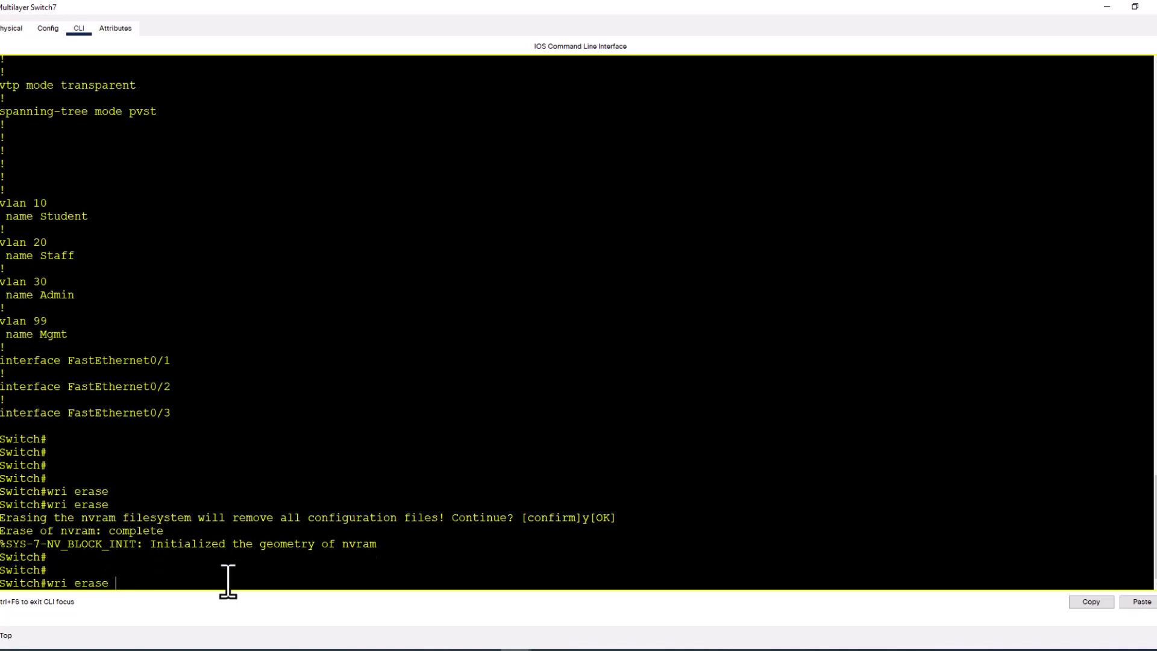
key("Tab")
key("Return")
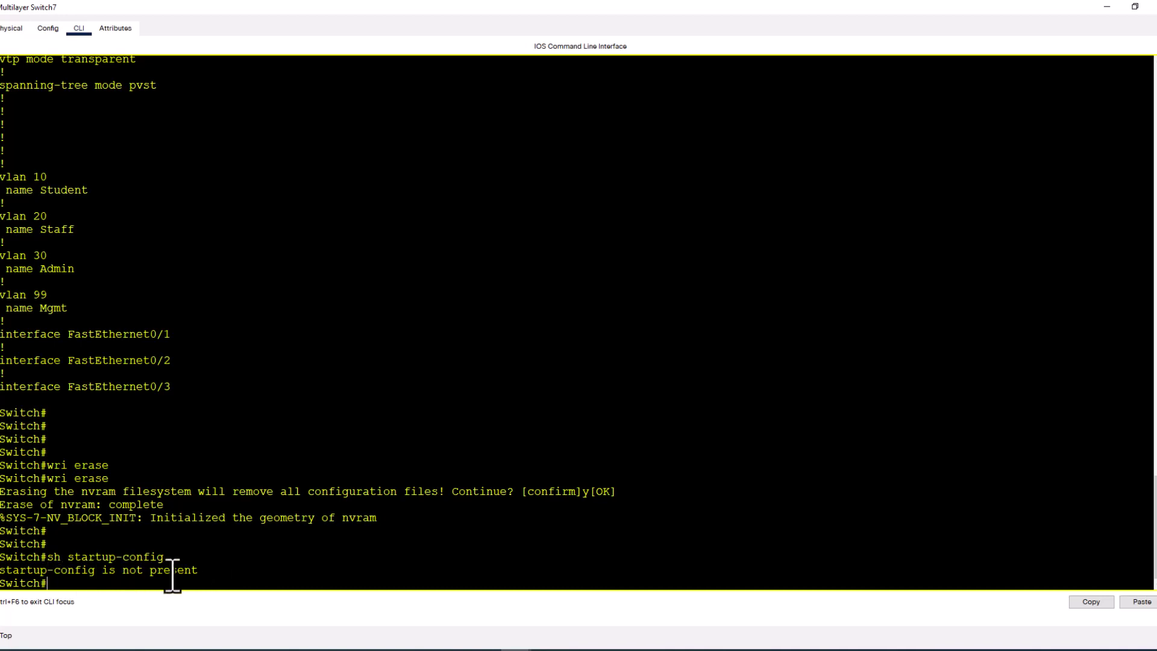
left_click(240, 571)
- Reload the switch and confirm the restart
key("Return")
key("Return")
key("Return")
type("reload")
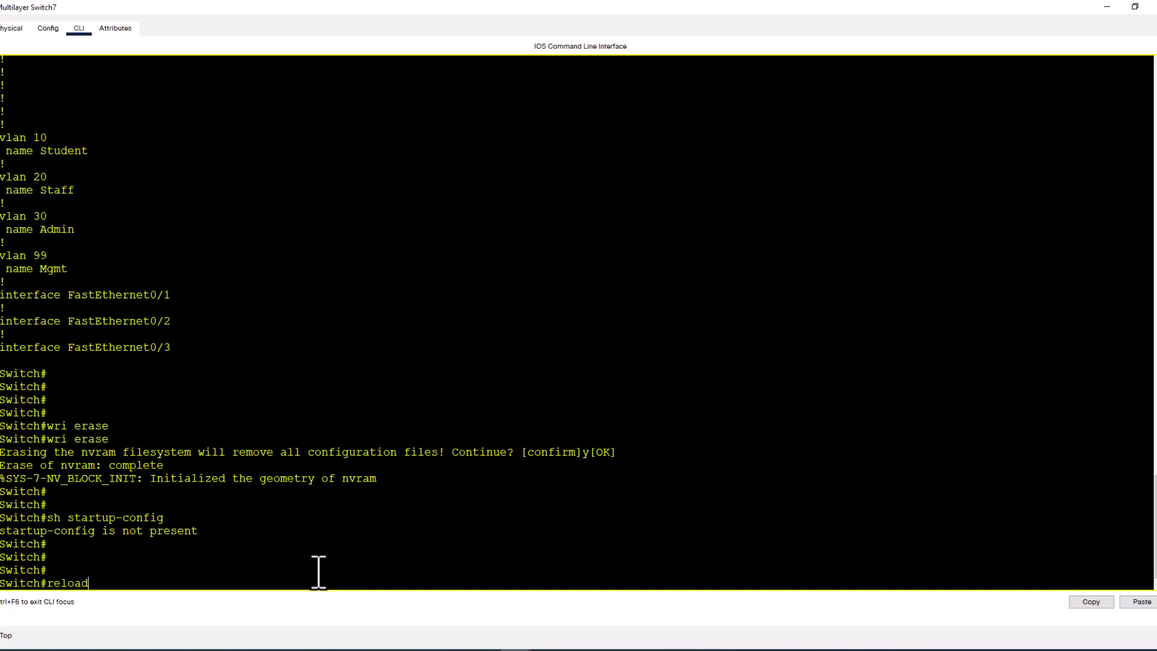
key("Return")
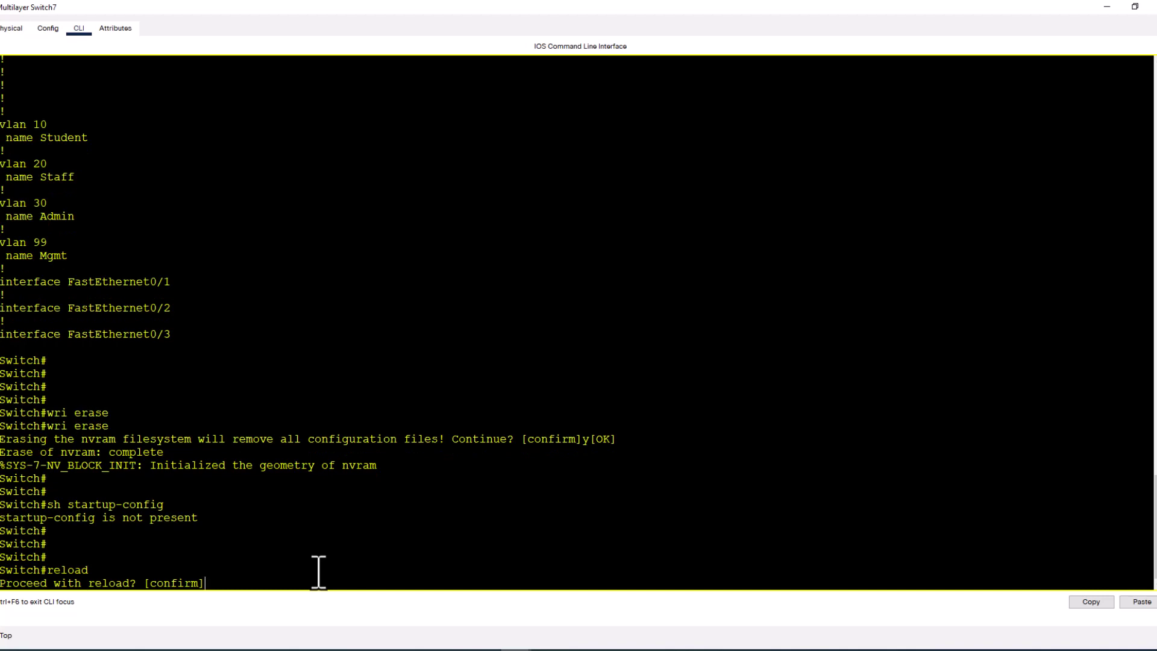
key("Return")
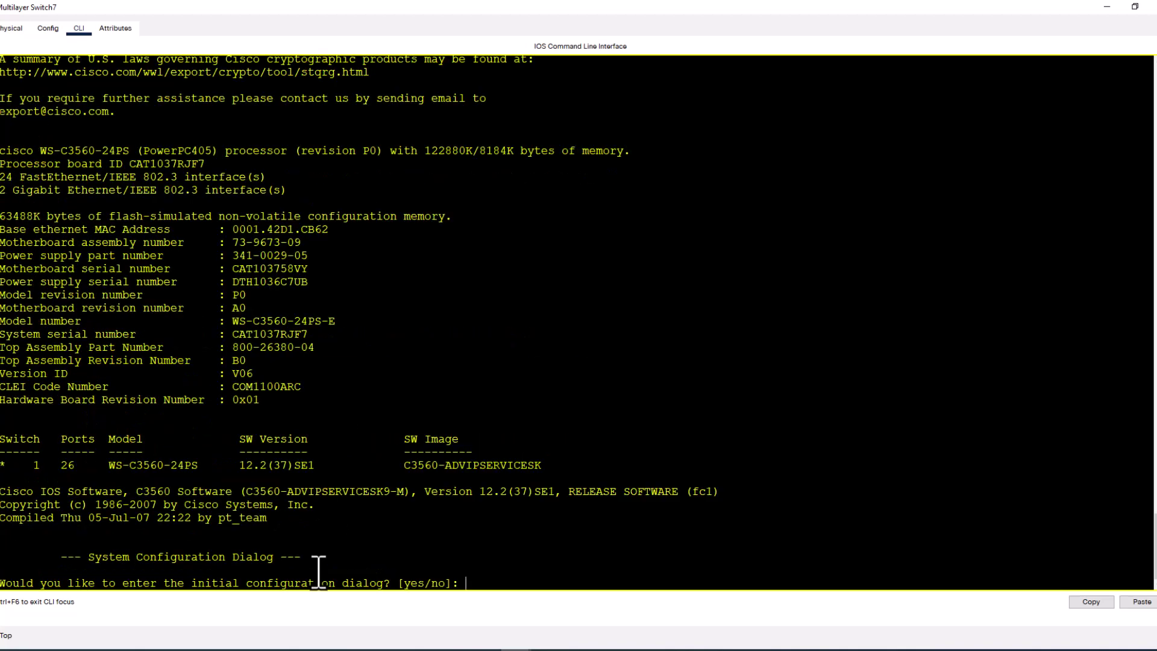
- Decline the setup dialog, enter privileged mode and run 'sh vlan'
type("no")
key("Return")
key("Return")
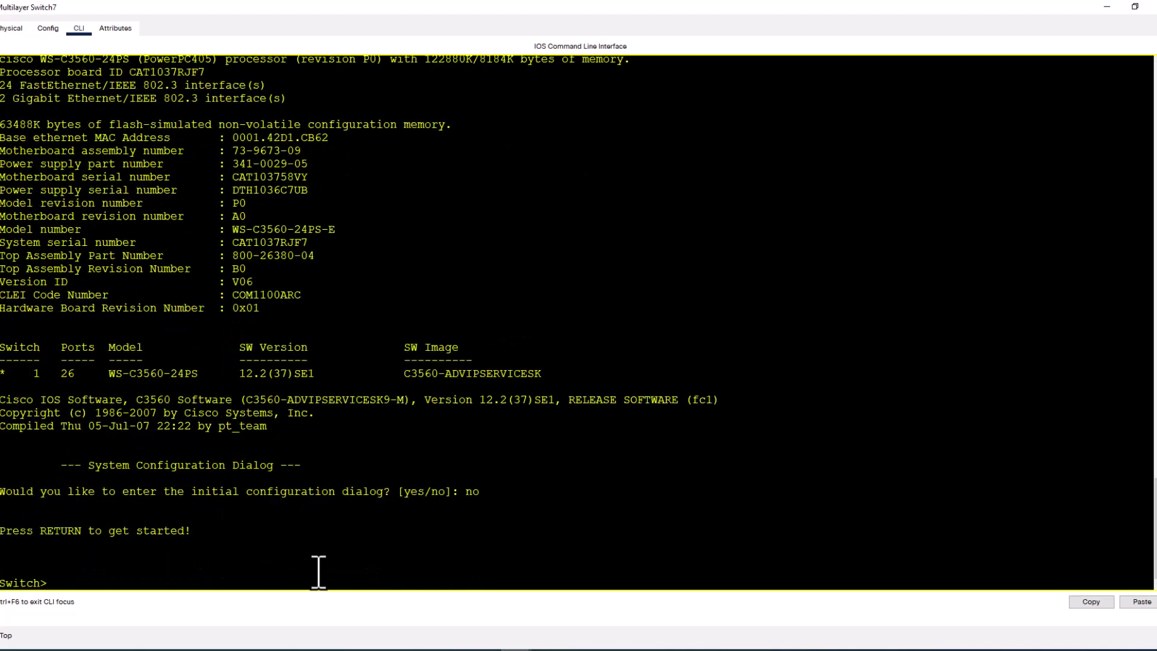
key("Return")
type("en")
key("Return")
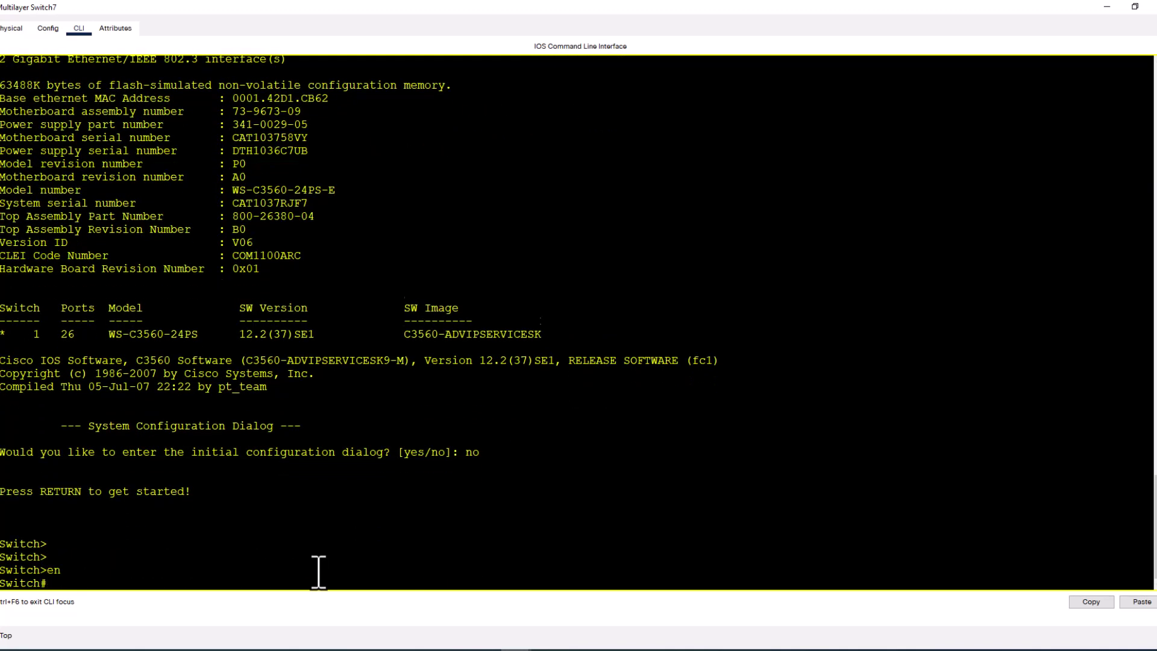
key("Return")
type("sh ")
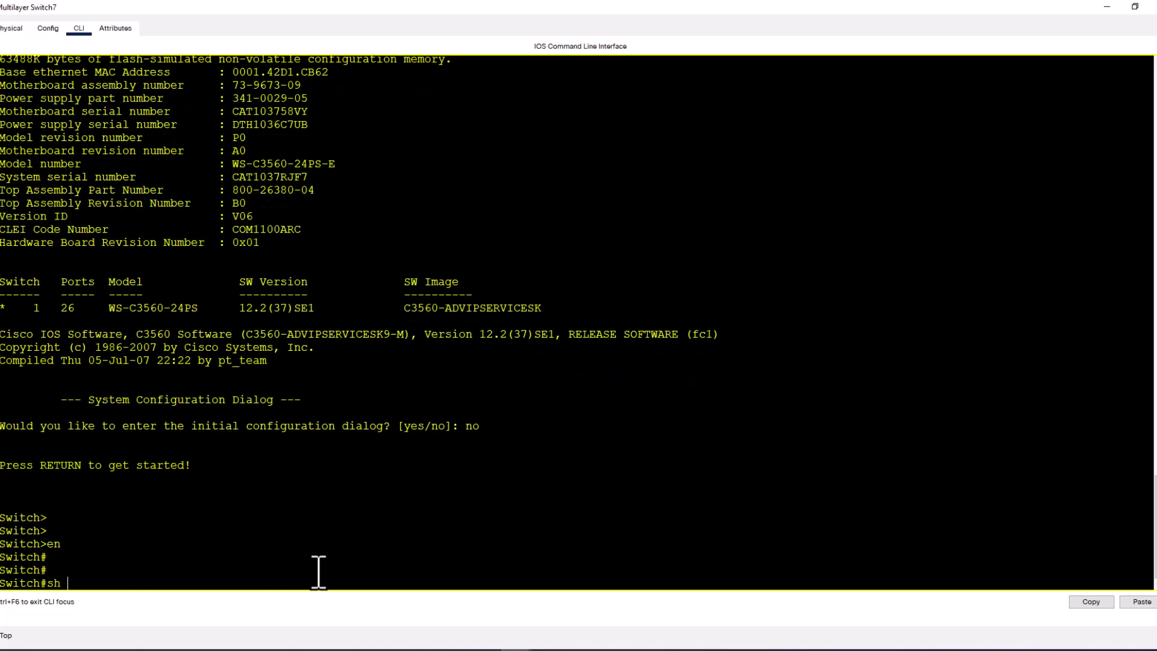
type("v;lan")
key("BackSpace")
key("BackSpace")
key("BackSpace")
key("BackSpace")
type("lan")
key("Return")
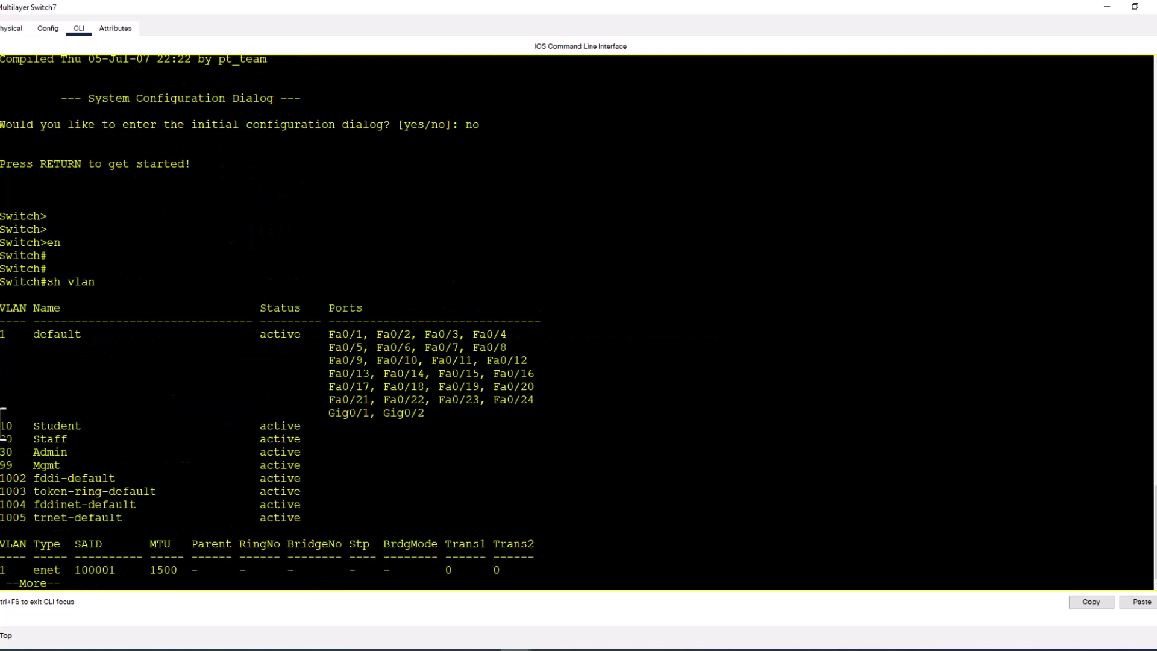
- Highlight the surviving VLAN 10, 20, 30 and 99 rows, then end the listing
left_click_drag(2, 424, 341, 465)
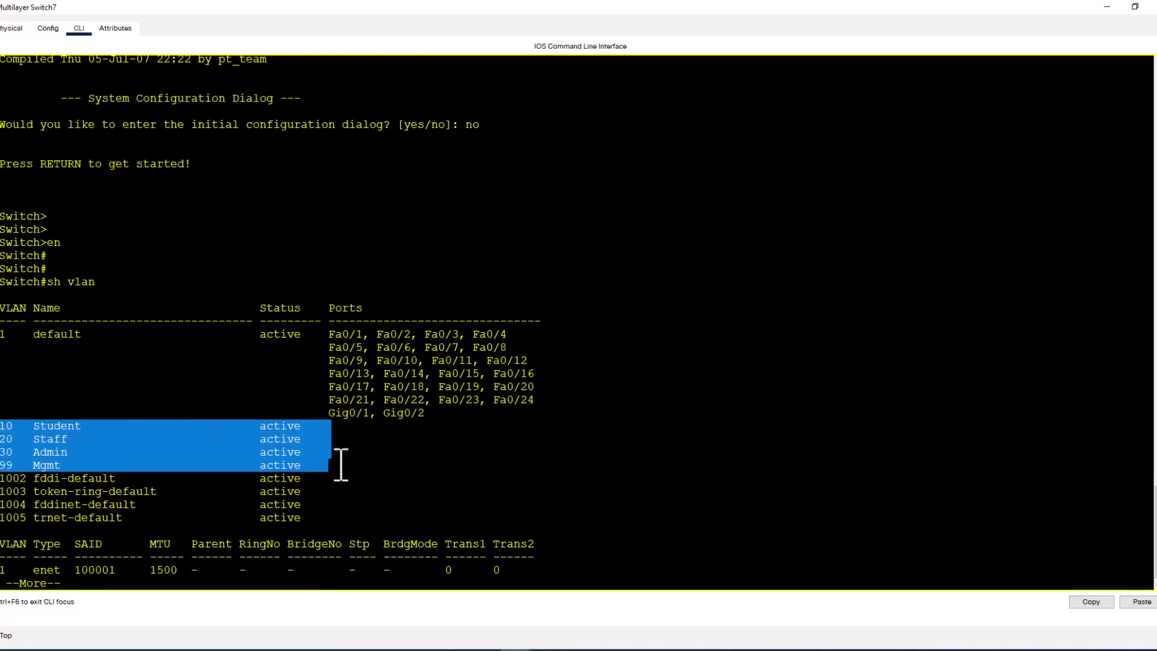
left_click(382, 500)
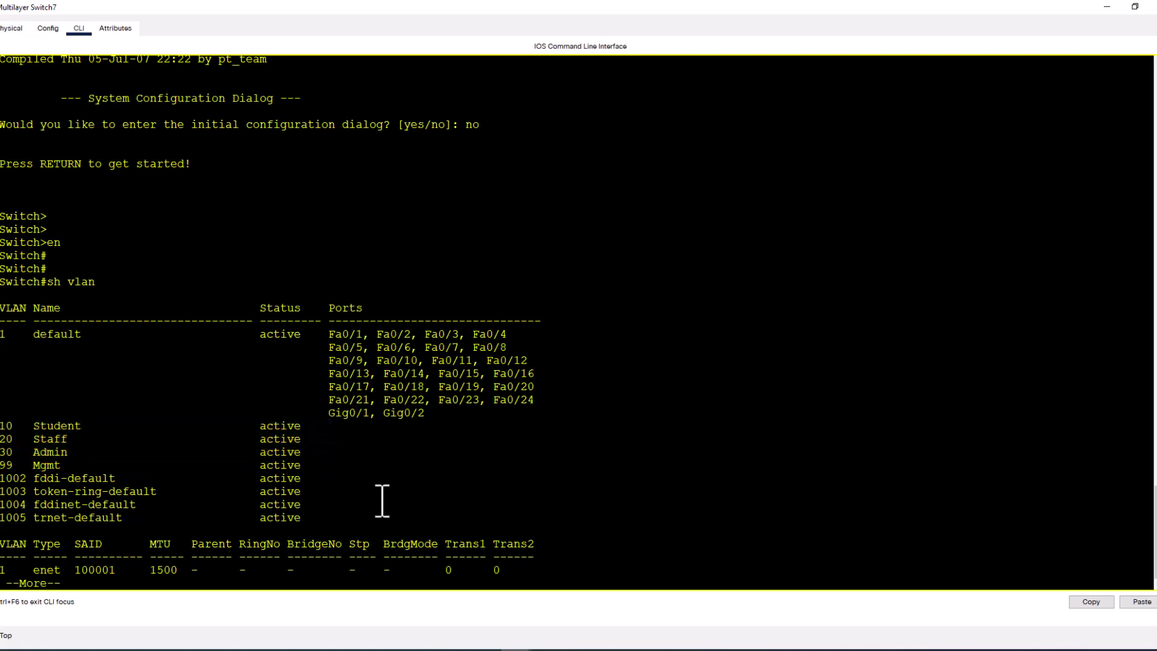
key("q")
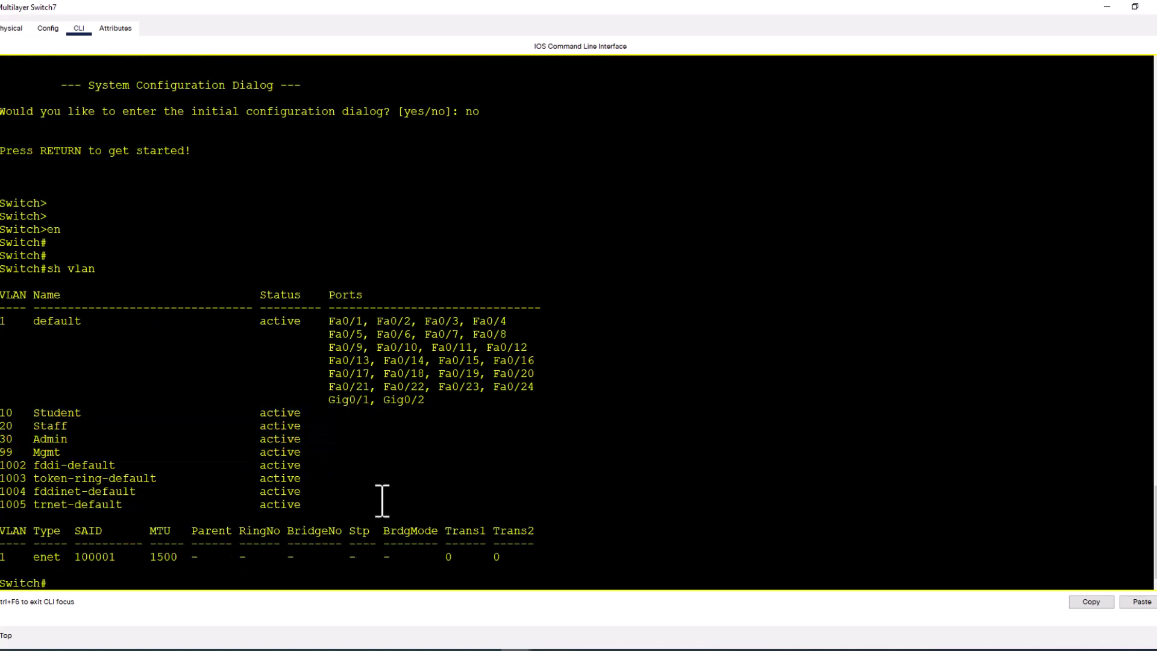
- List the switch's flash contents with 'dir' and locate the vlan.dat file
type("dir")
key("Return")
key("Return")
key("Return")
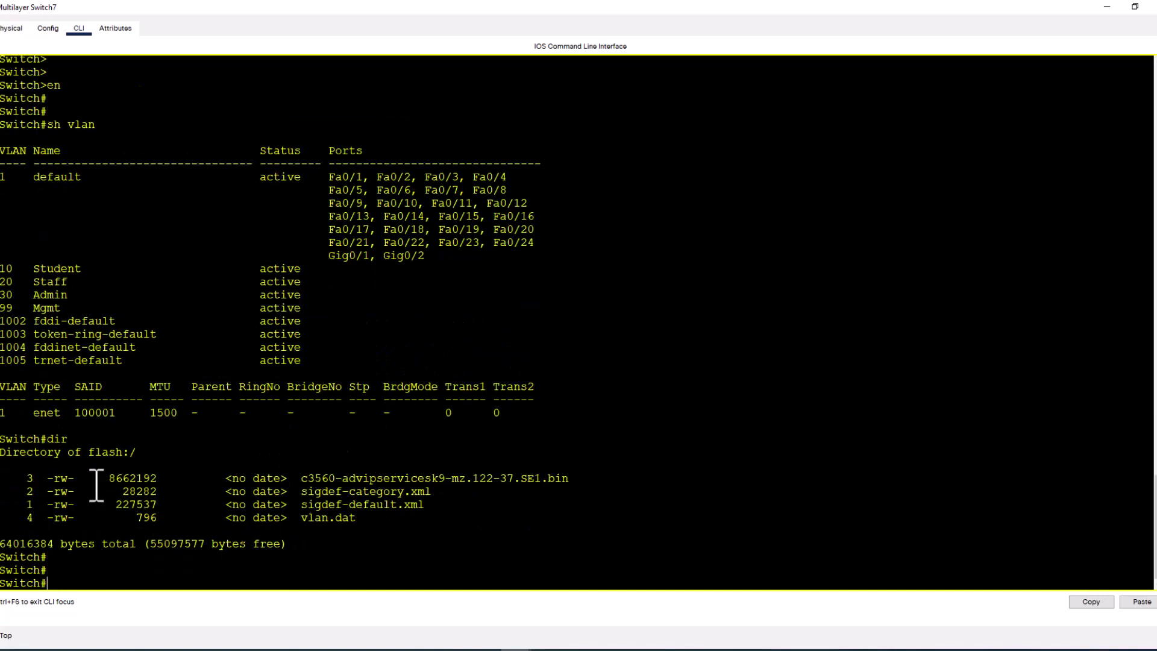
left_click_drag(96, 482, 363, 524)
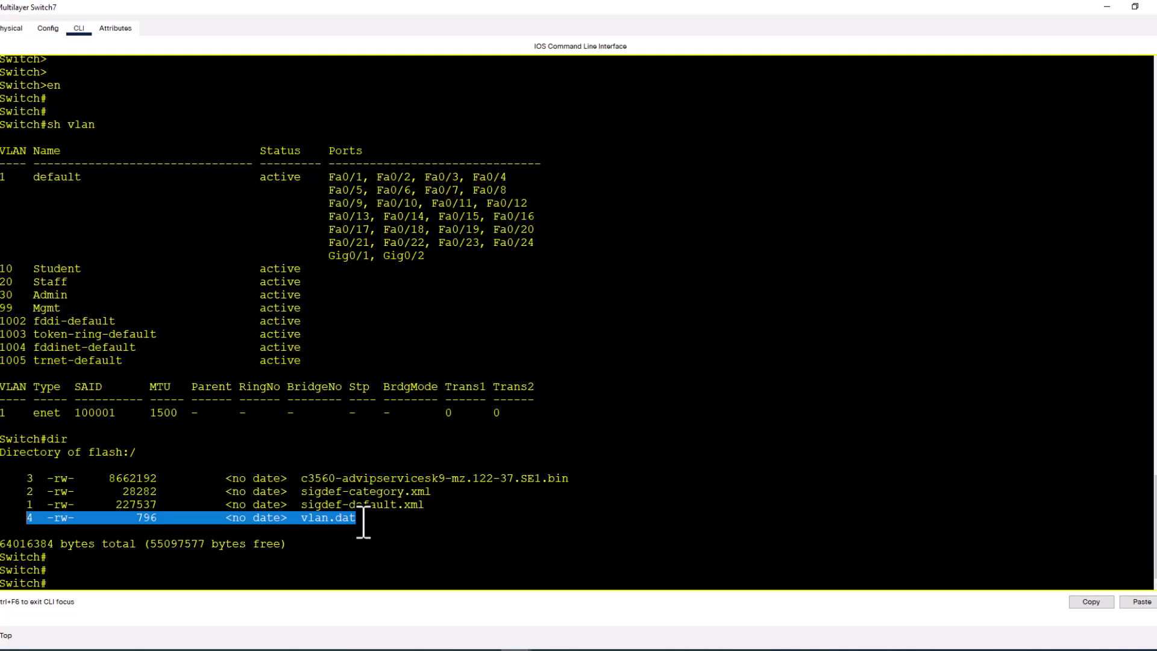
left_click(317, 552)
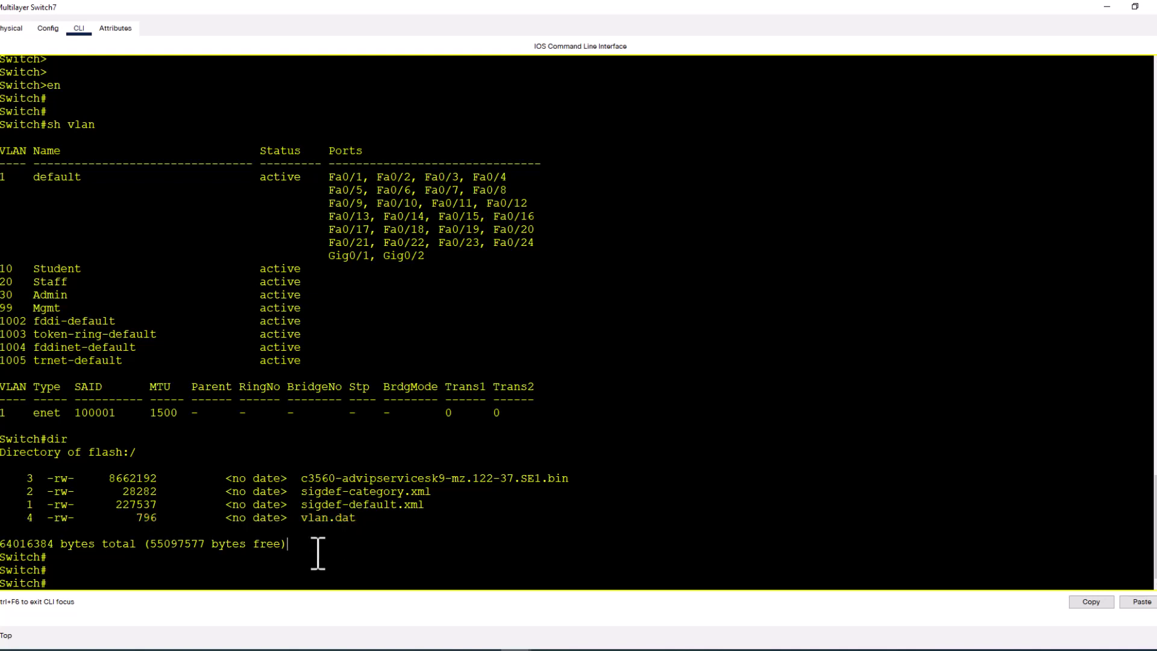
key("Return")
key("Return")
- Delete vlan.dat from flash and confirm with 'dir' that it is gone
type("del")
key("Tab")
type("vl")
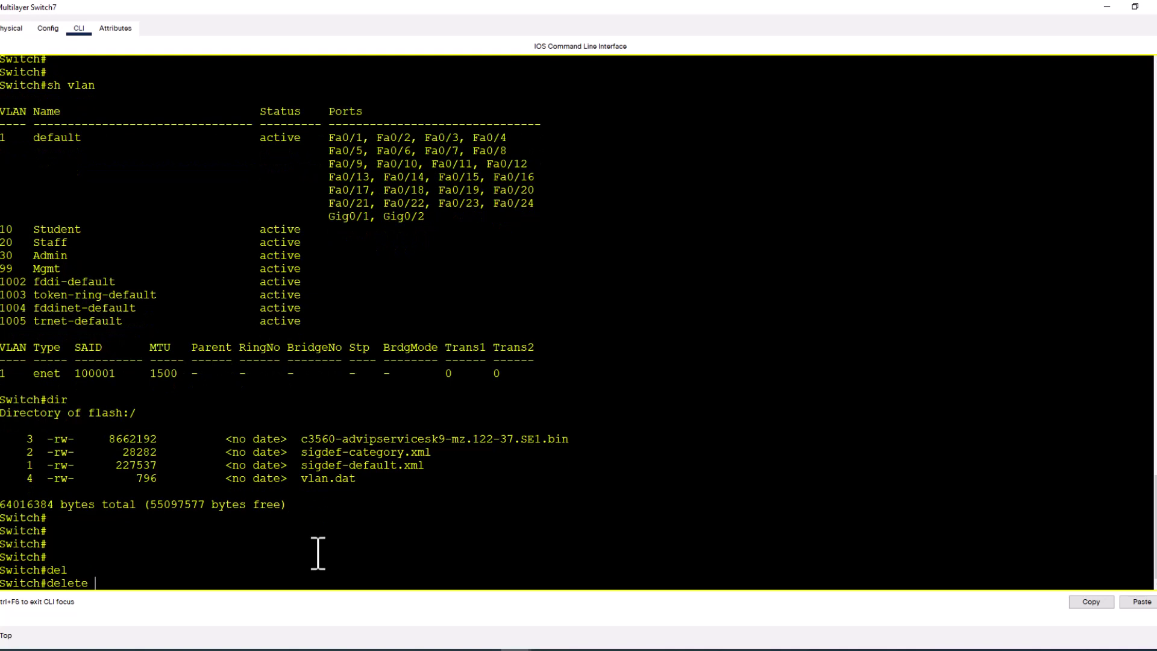
key("Tab")
type("da")
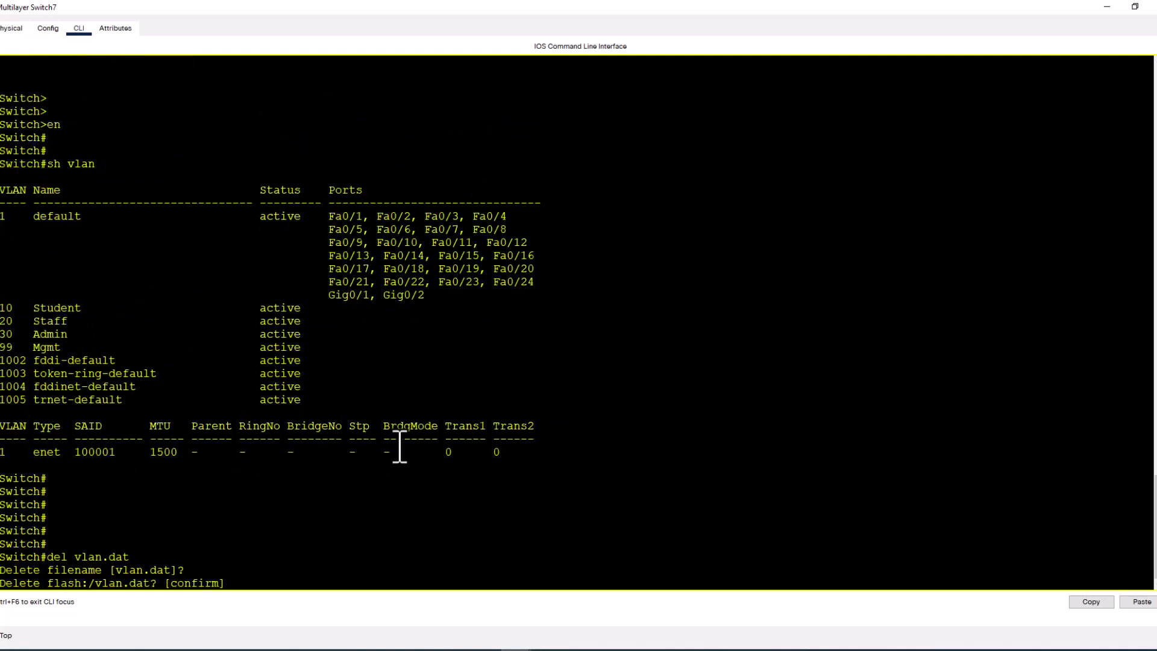
key("Return")
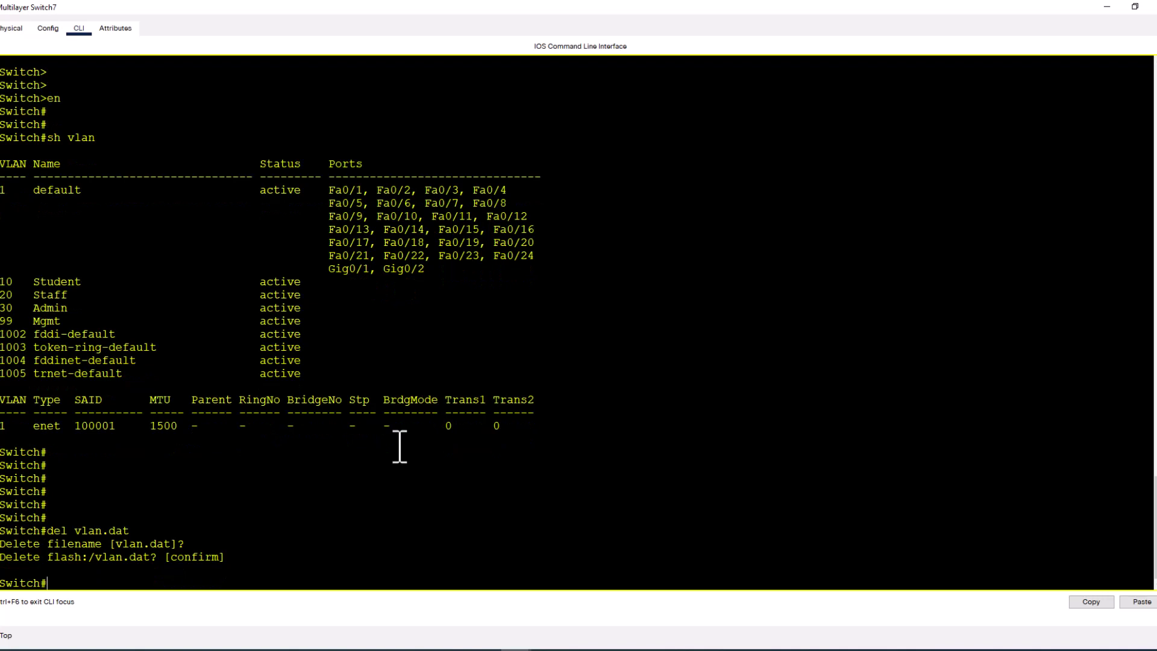
type("dir")
key("Return")
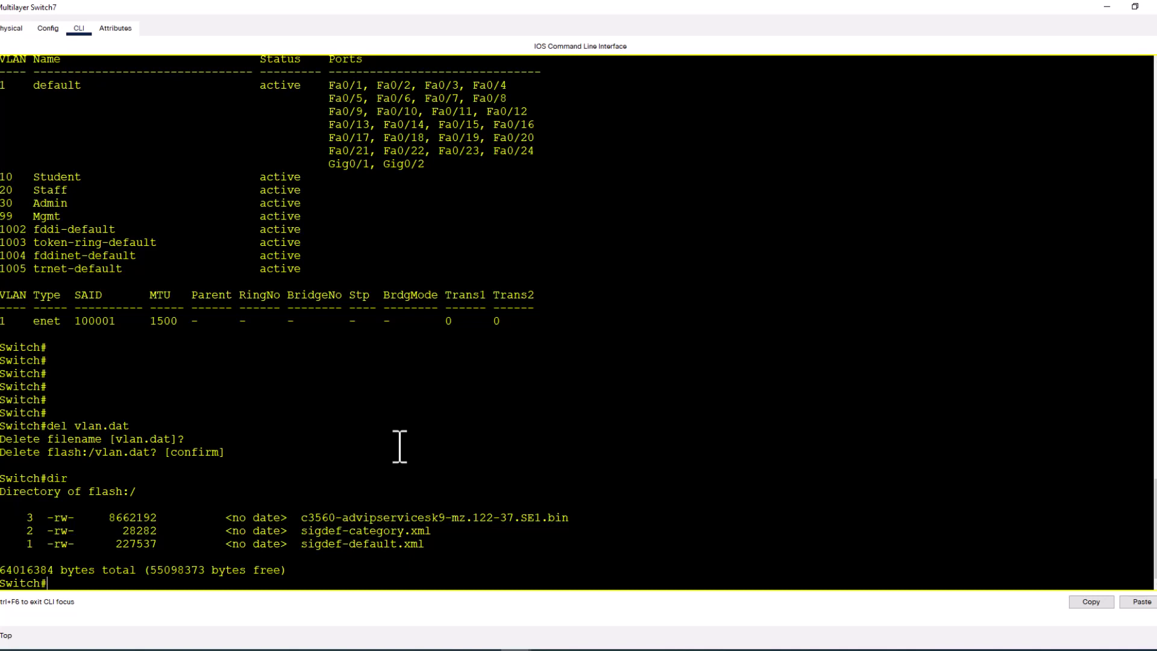
key("Return")
key("Return")
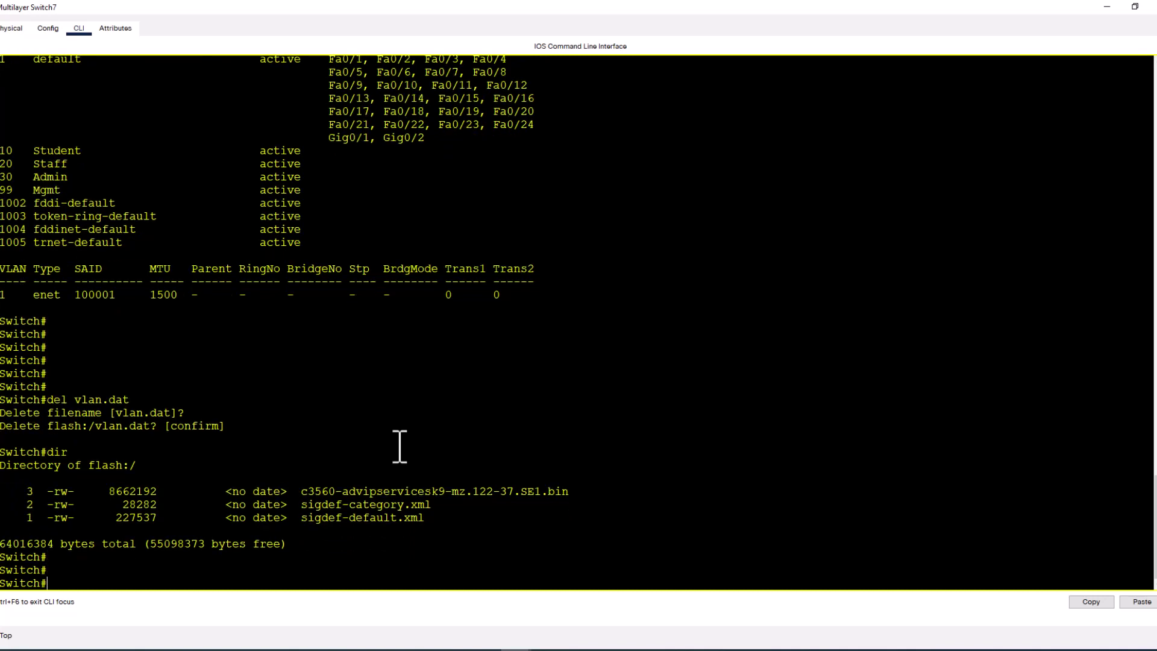
- Write the running configuration with 'wri' and reload the switch
type("wri")
key("Return")
key("Return")
type("reload")
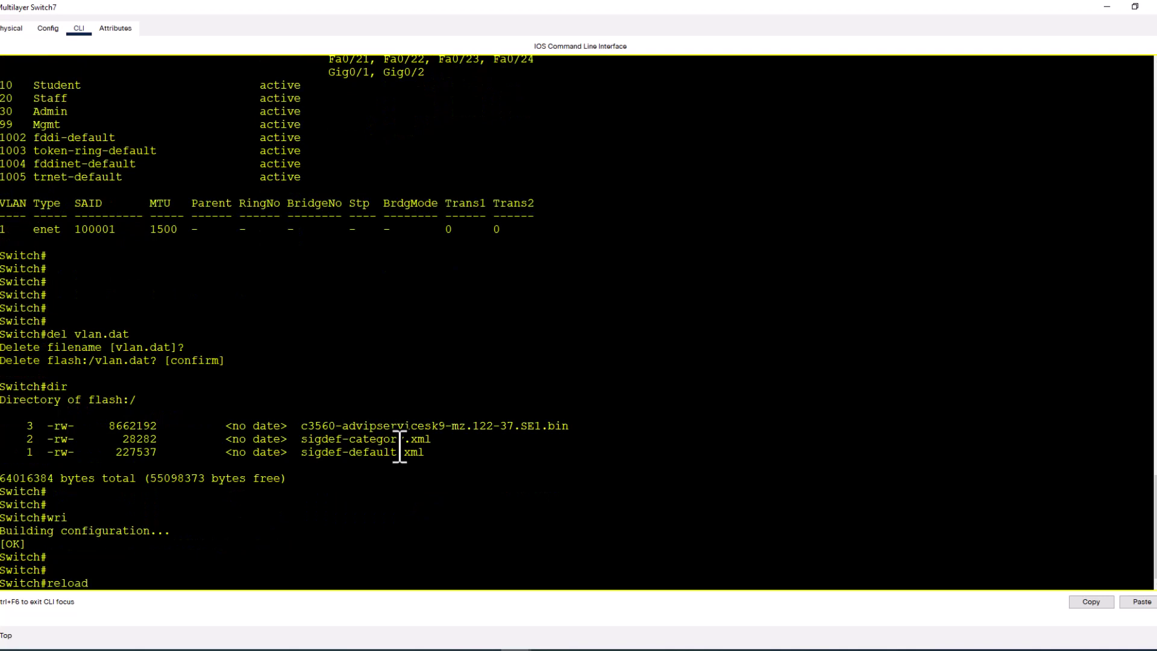
key("Return")
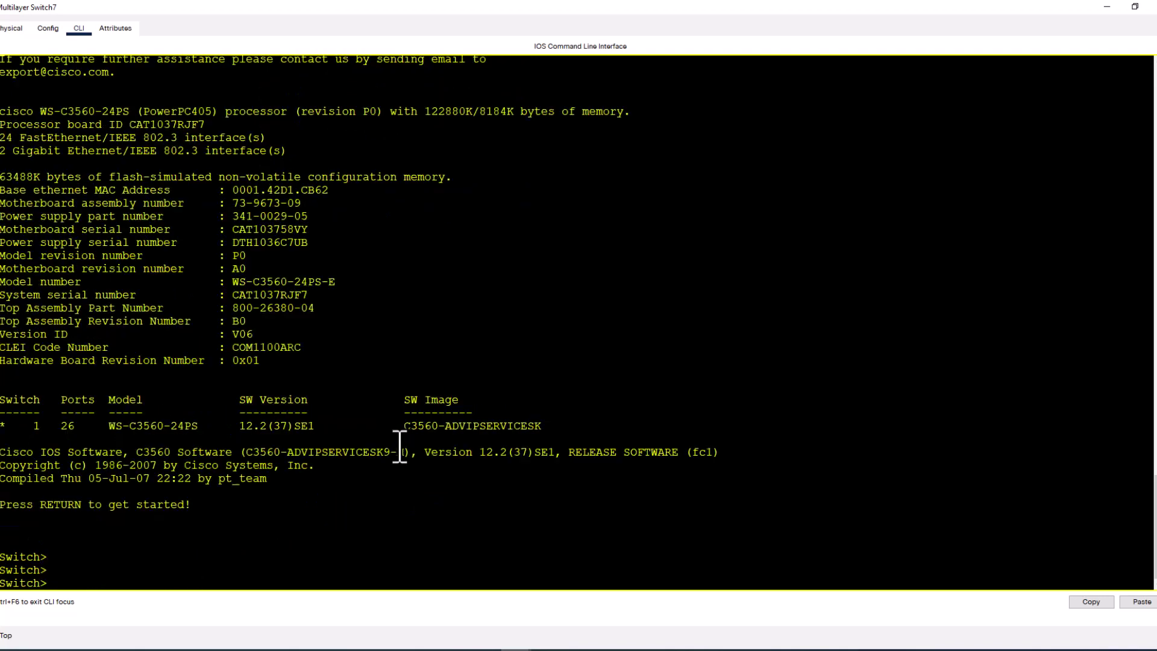
- After reboot, enter privileged mode and run 'sh vlan' to check only default VLANs remain
type("en")
key("Return")
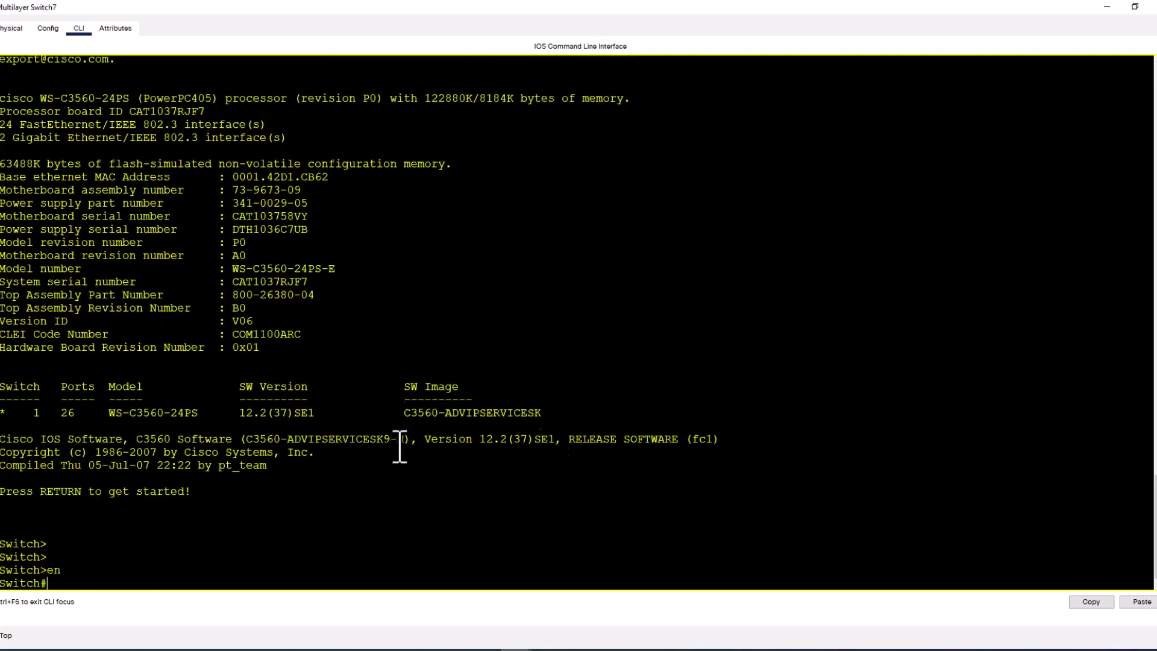
key("Return")
type("sh vlan")
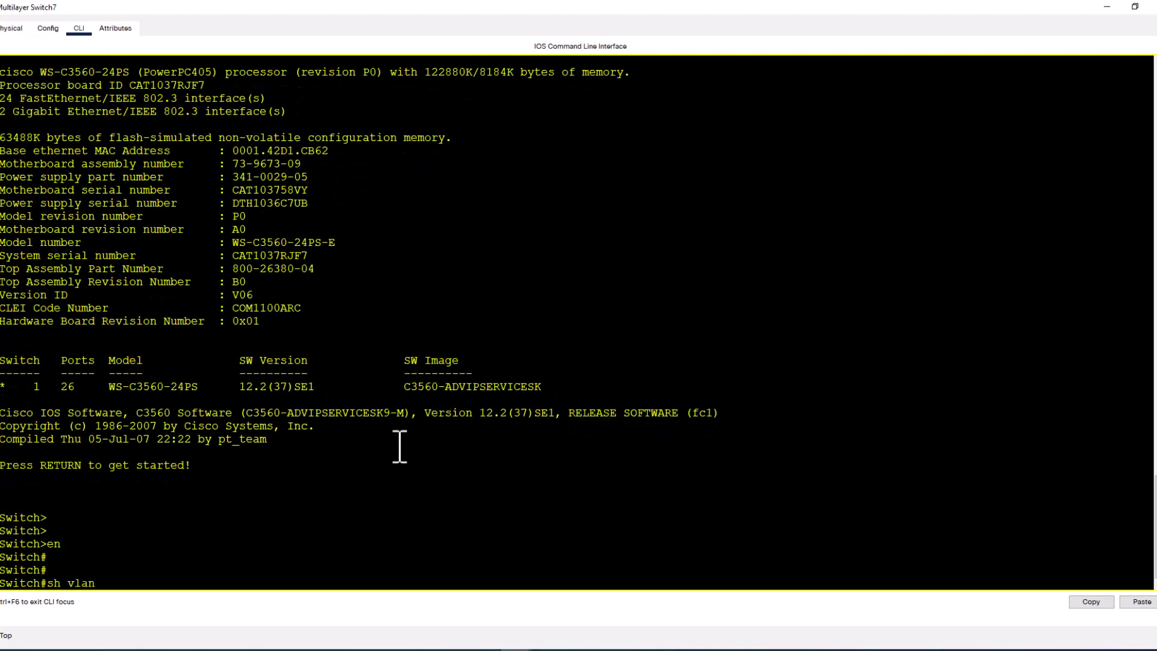
key("Return")
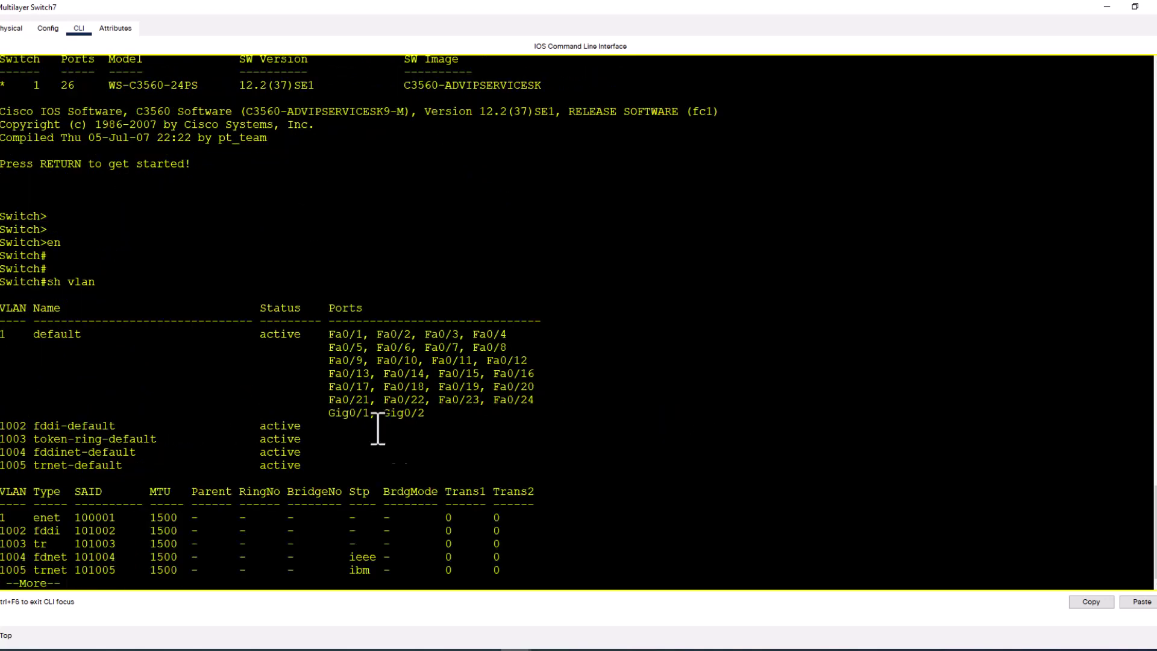